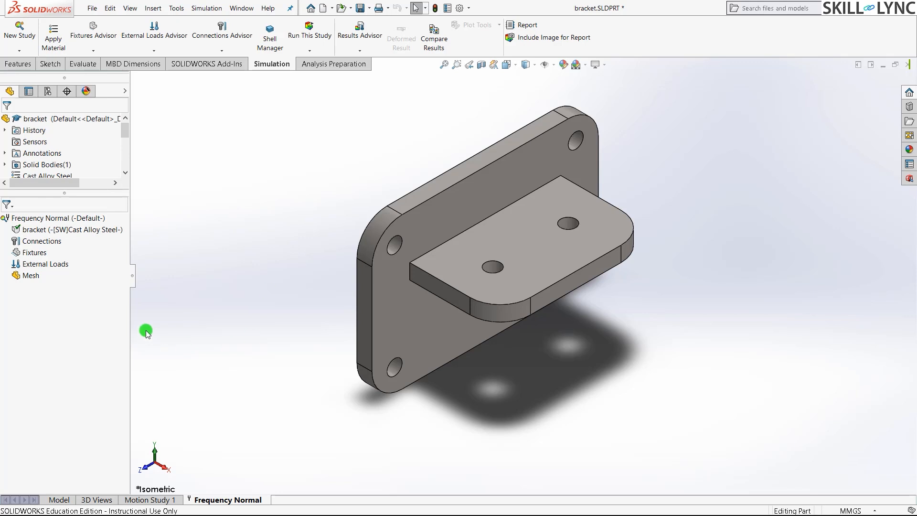
Apply a Fixed Geometry fixture to the cylindrical faces of the four corner holes in the bracket's back plate
right_click(38, 254)
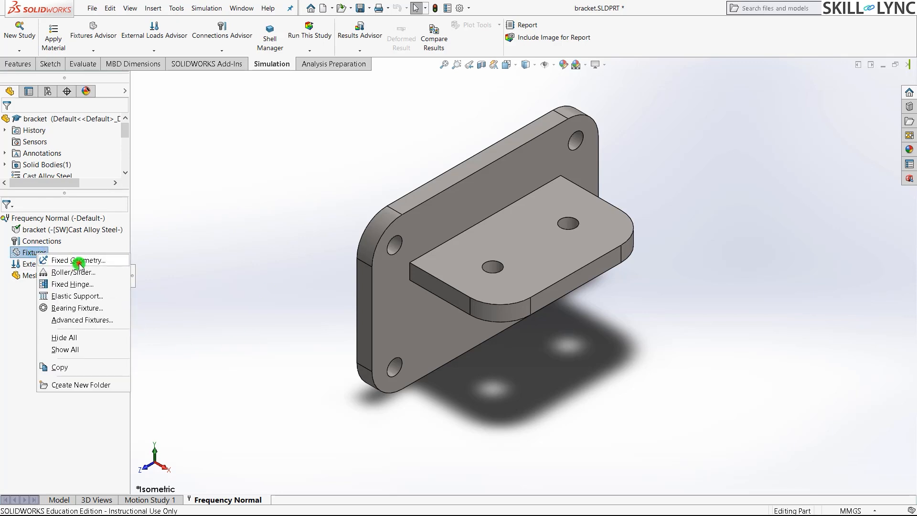
left_click(79, 261)
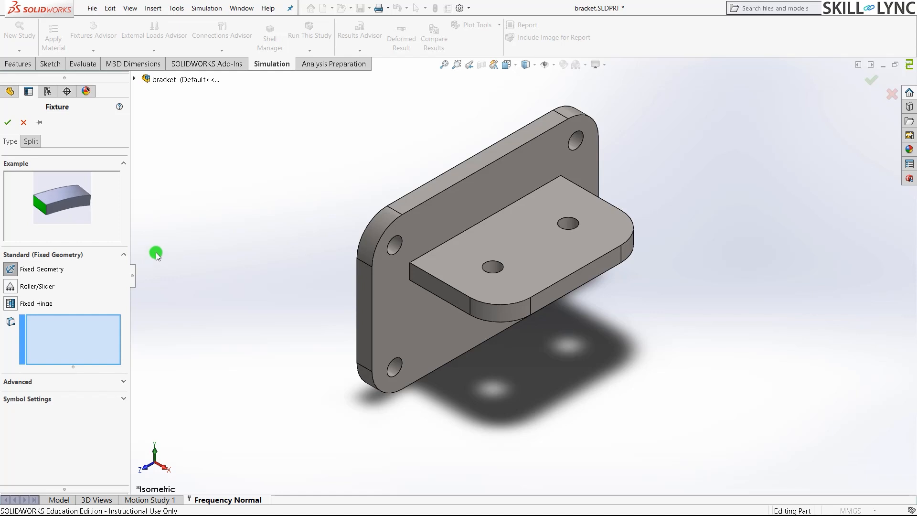
scroll(647, 91, "down", 6)
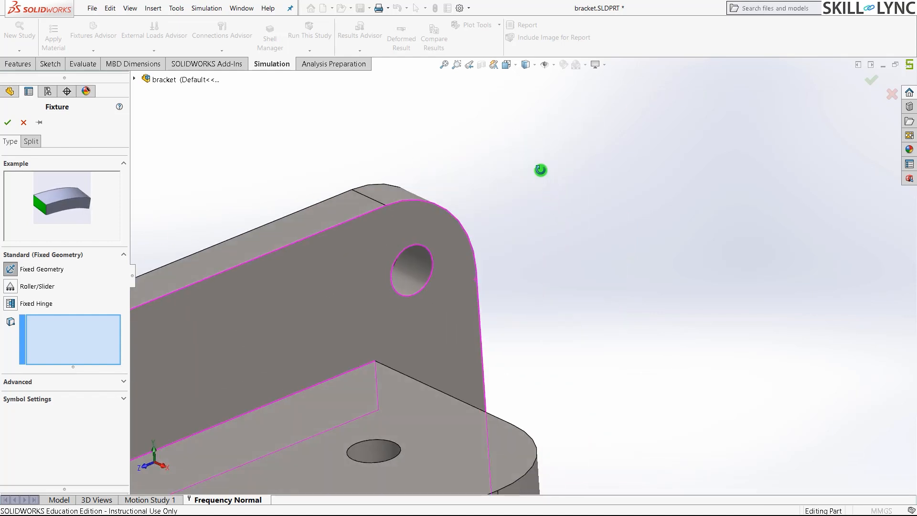
scroll(463, 207, "up", 2)
left_click(417, 261)
scroll(747, 148, "up", 3)
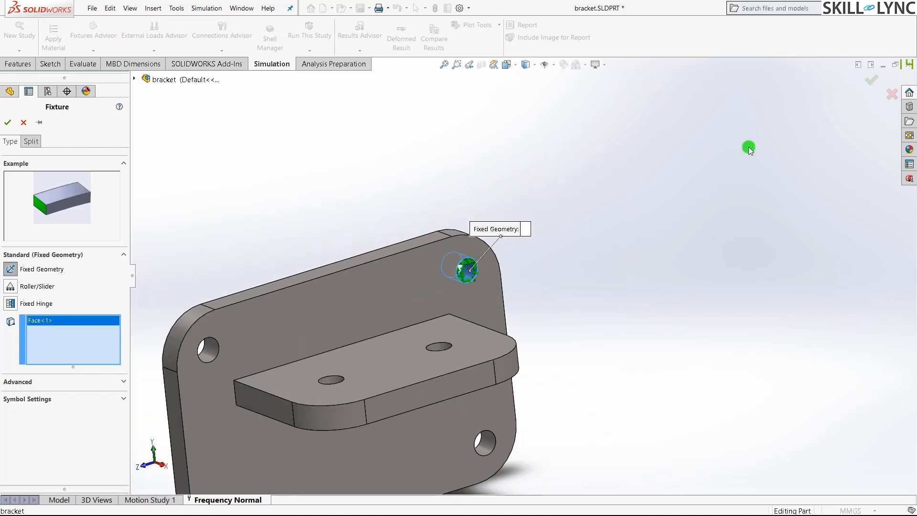
scroll(338, 281, "up", 2)
scroll(338, 297, "down", 5)
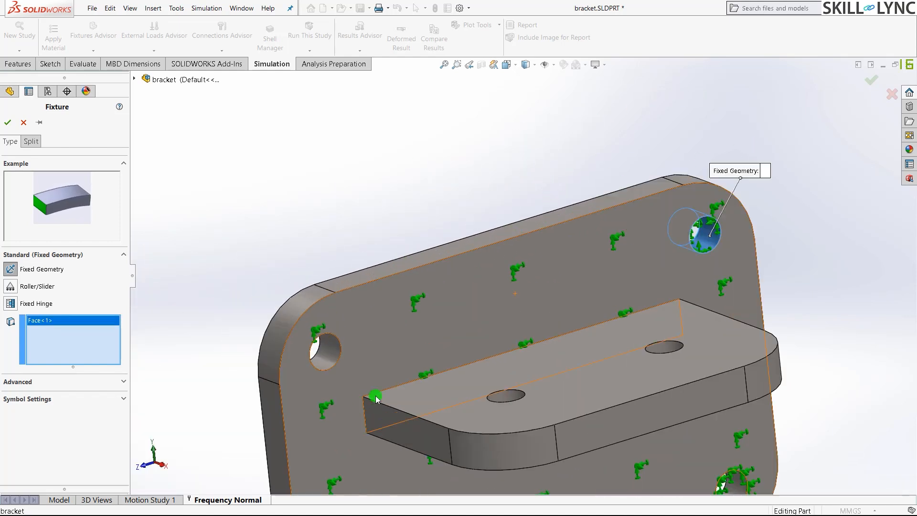
left_click(327, 356)
scroll(320, 346, "up", 4)
scroll(454, 307, "down", 2)
left_click(415, 415)
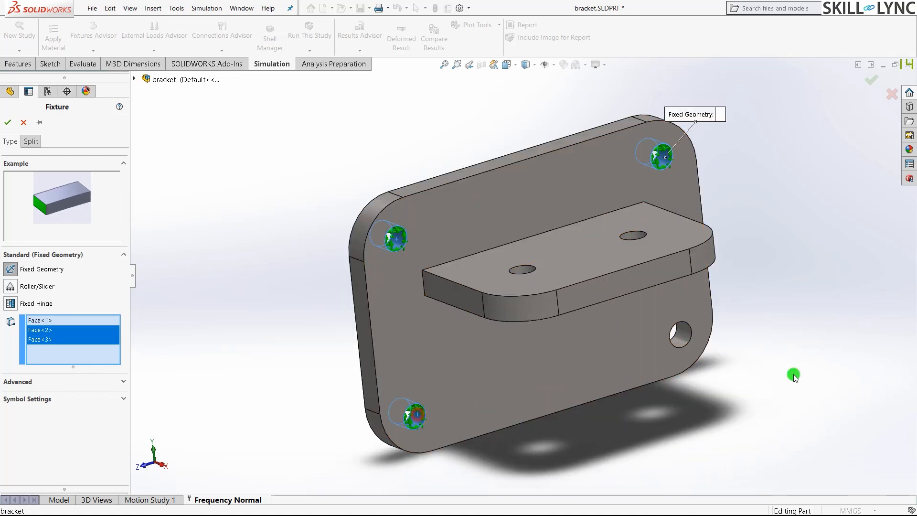
scroll(831, 299, "down", 4)
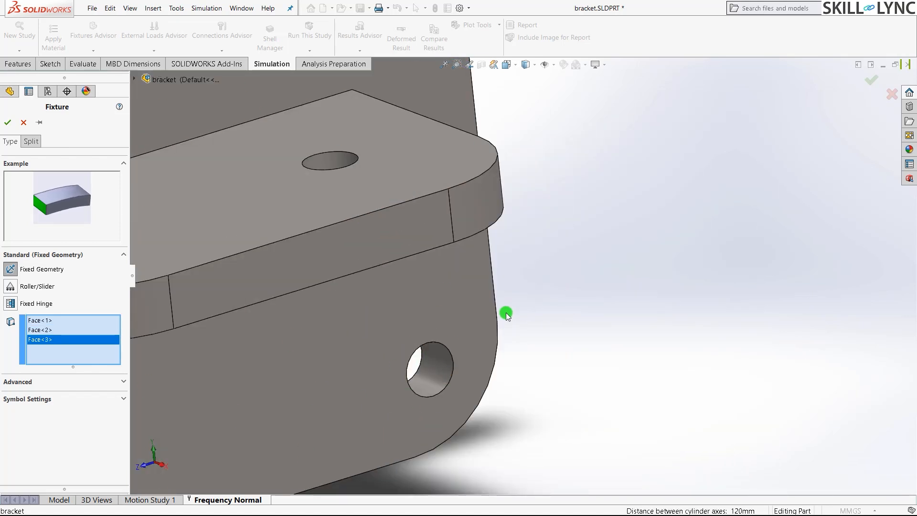
left_click(433, 371)
key("f")
key("ctrl+7")
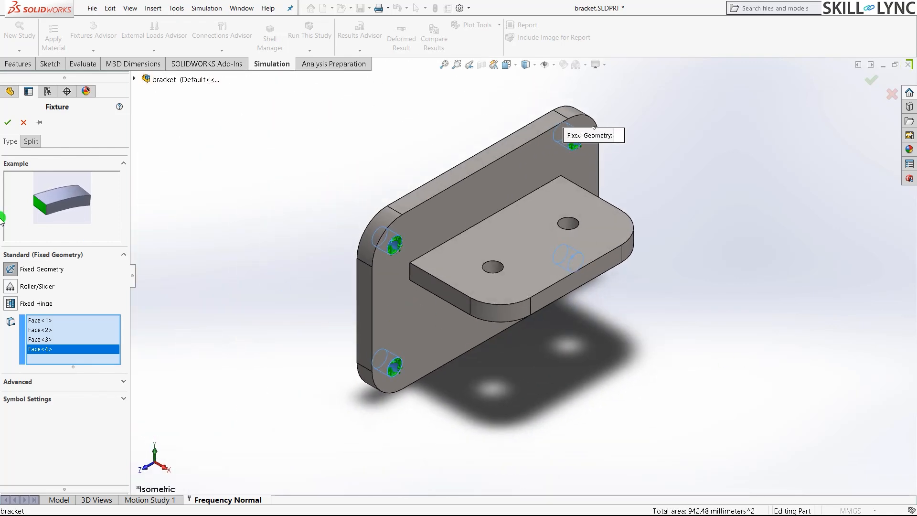
key("Return")
left_click(228, 233)
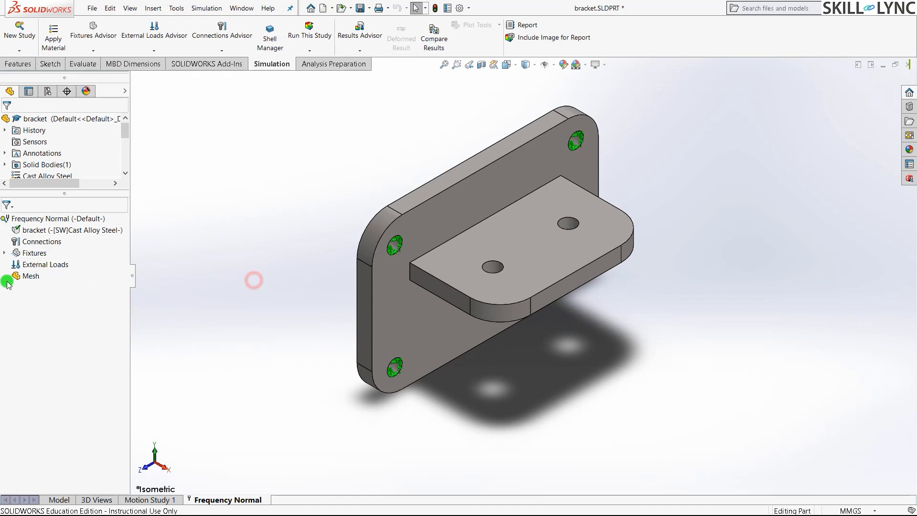
left_click(64, 265)
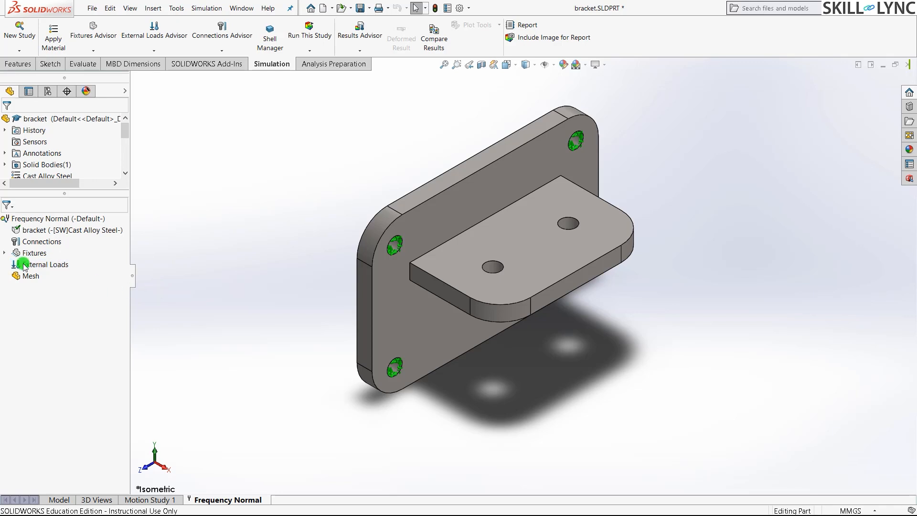
left_click(151, 320)
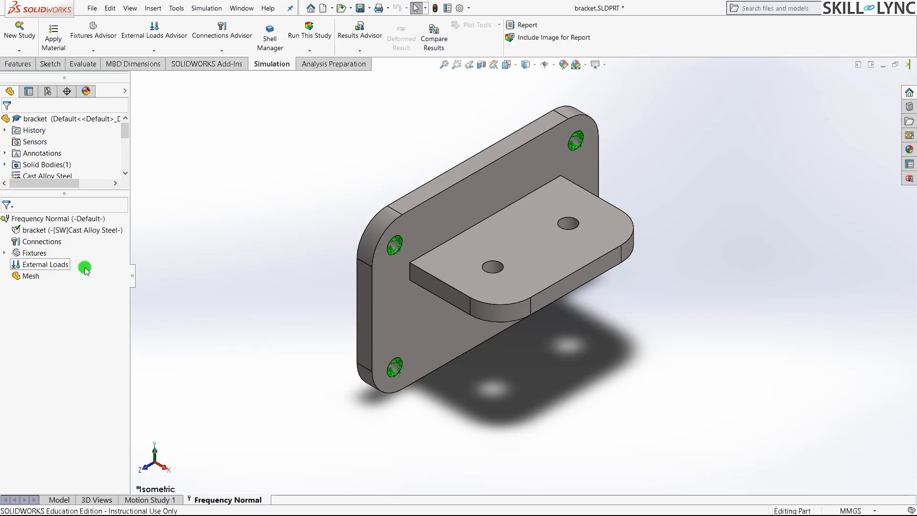
left_click(63, 265)
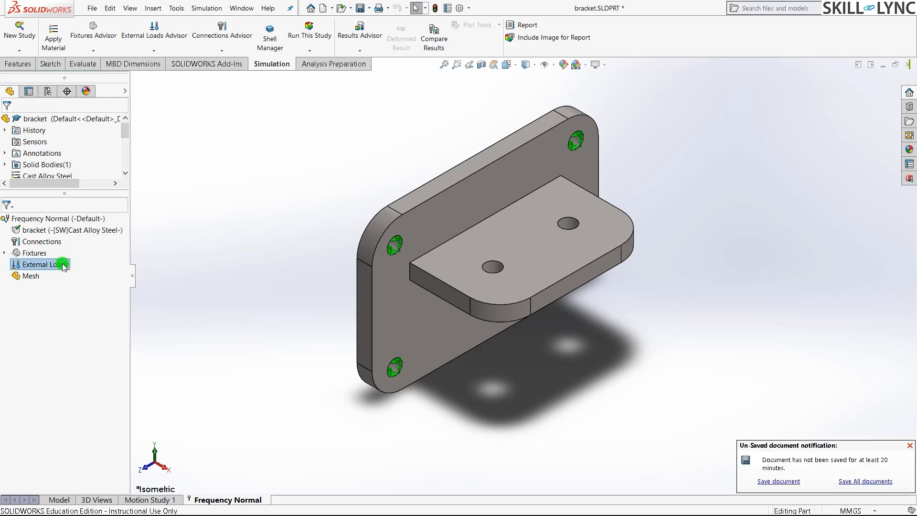
left_click(144, 313)
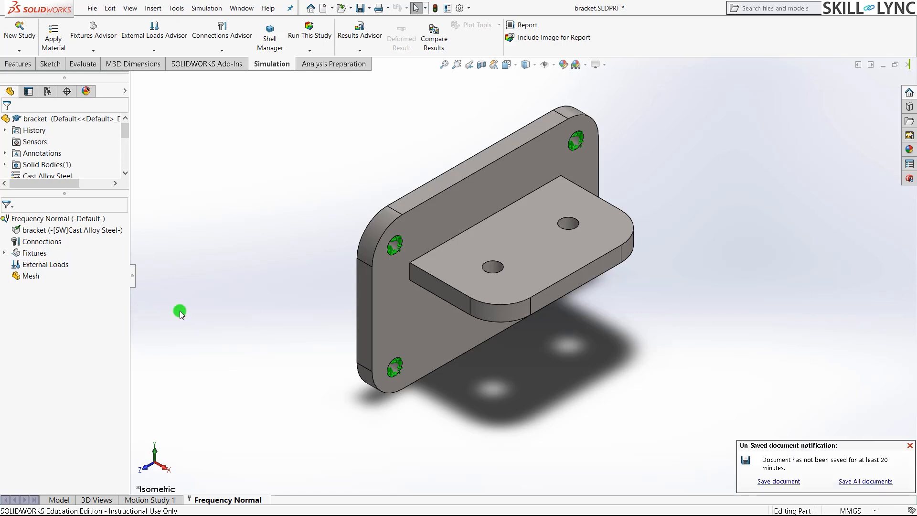
left_click(541, 257)
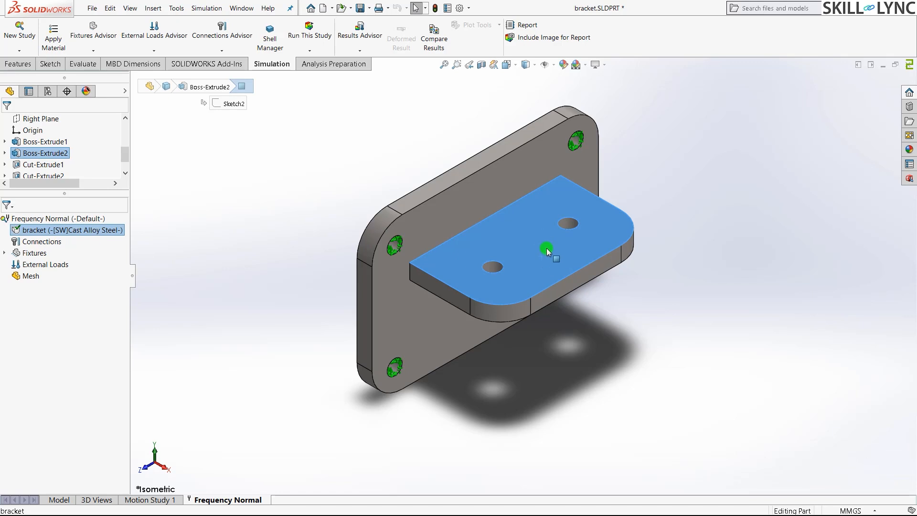
left_click(213, 265)
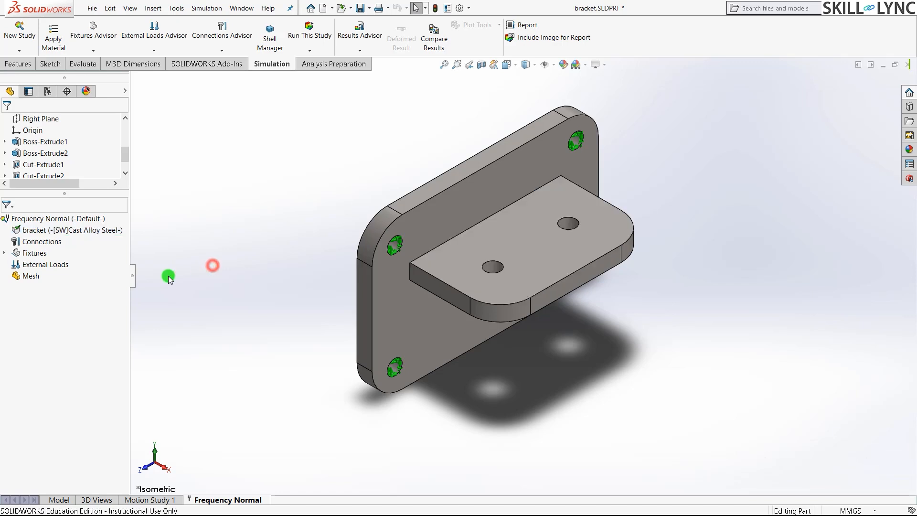
left_click(47, 265)
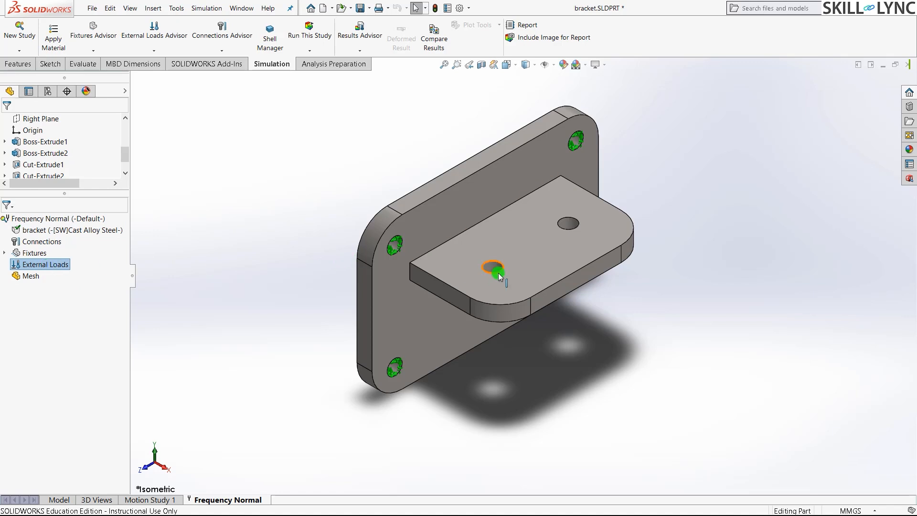
left_click(750, 317)
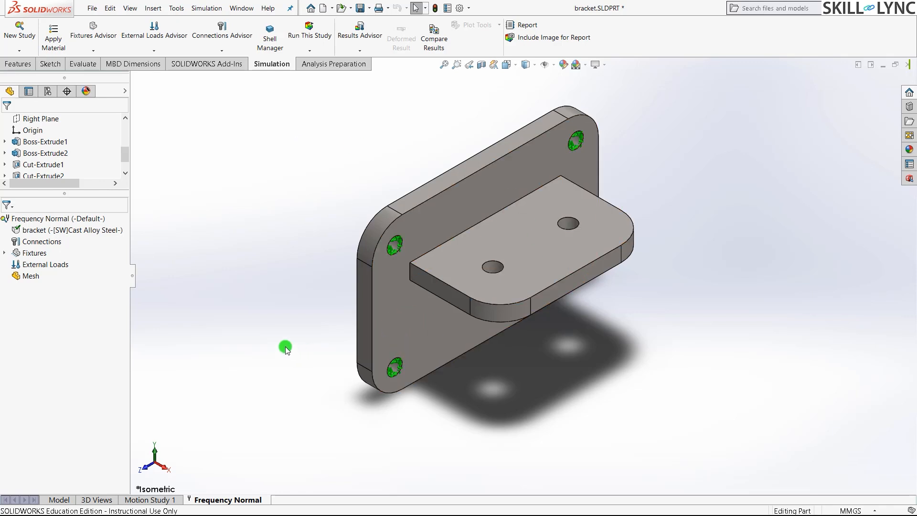
Create a curvature-based mesh on the bracket with a maximum element size of 4 mm
right_click(27, 279)
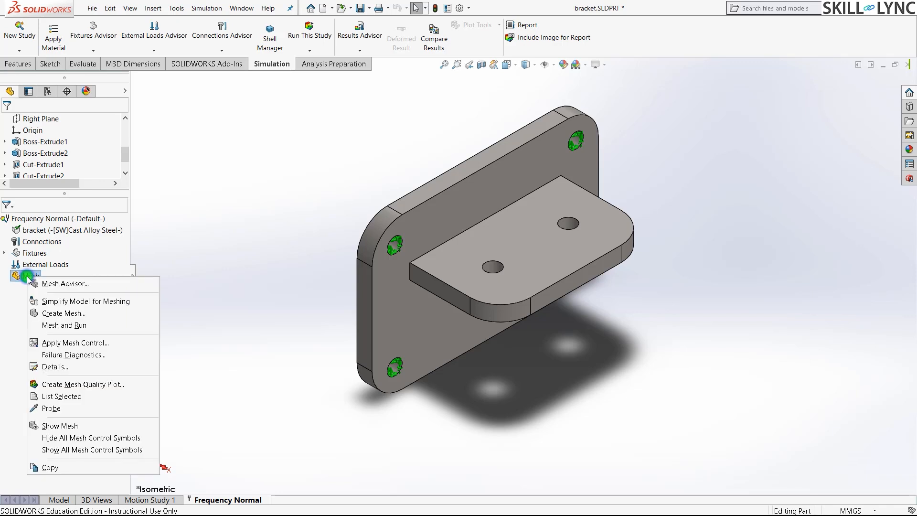
left_click(64, 314)
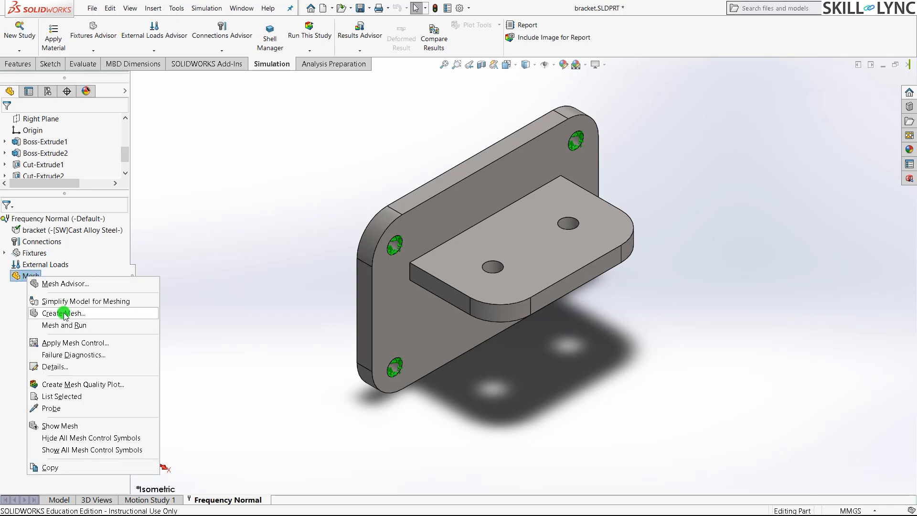
left_click(64, 314)
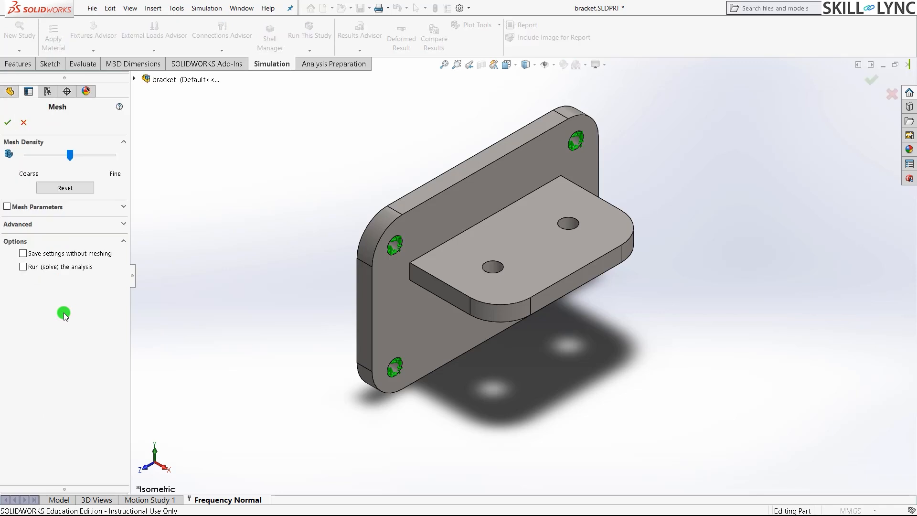
left_click(124, 206)
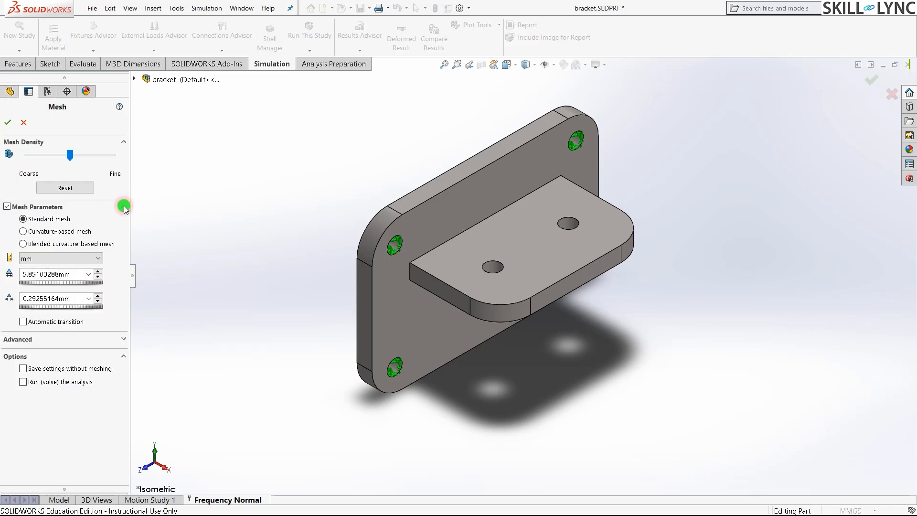
left_click(53, 233)
left_click(54, 273)
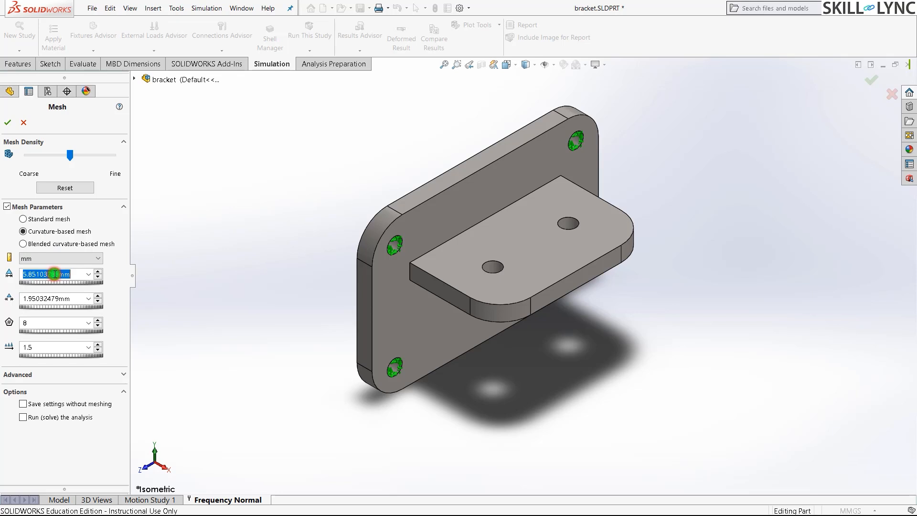
type("4")
left_click(205, 265)
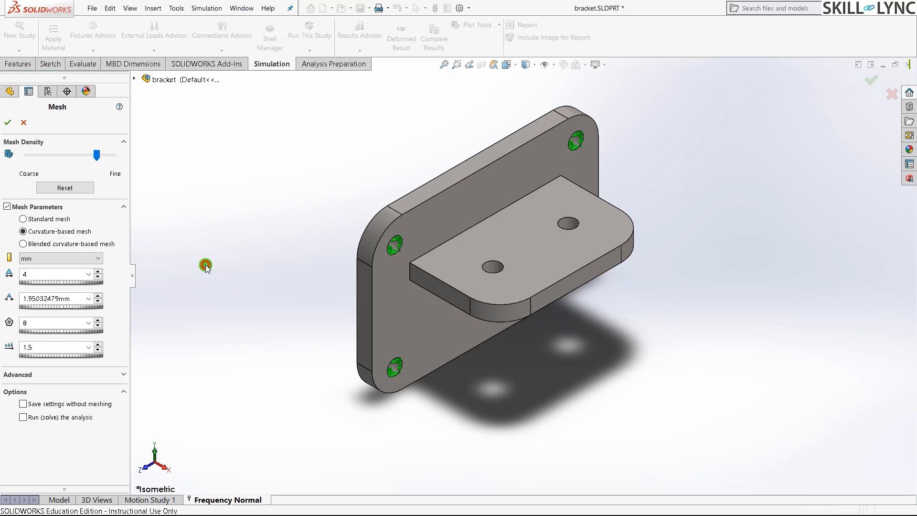
left_click(7, 122)
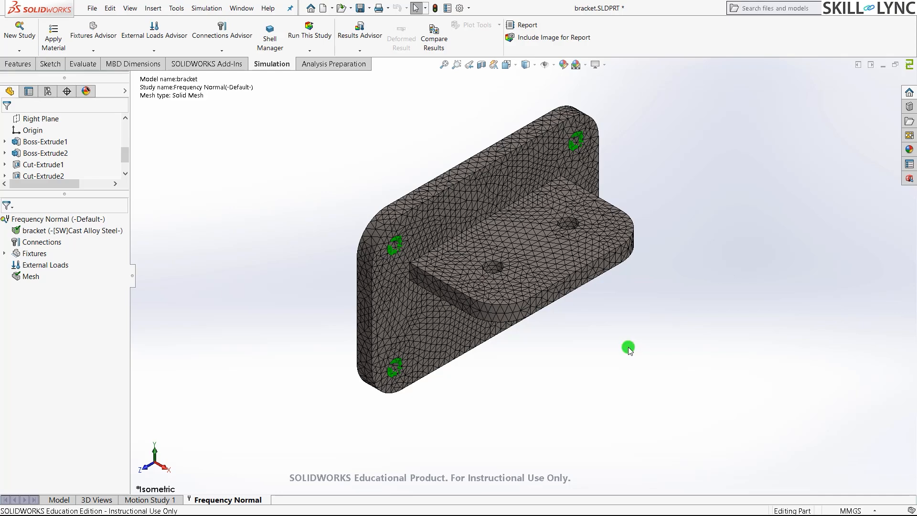
Inspect the meshed bracket and run the Frequency Normal study
middle_click_drag(618, 271, 595, 374)
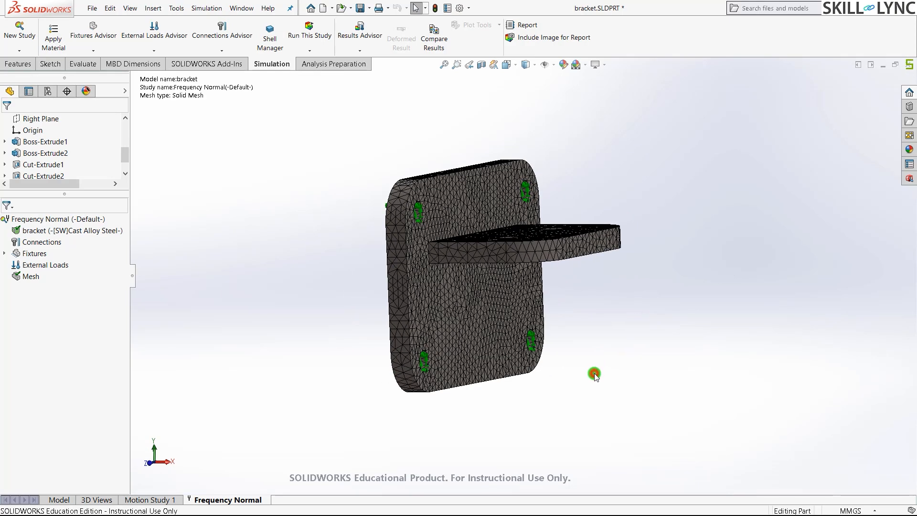
key("ctrl+7")
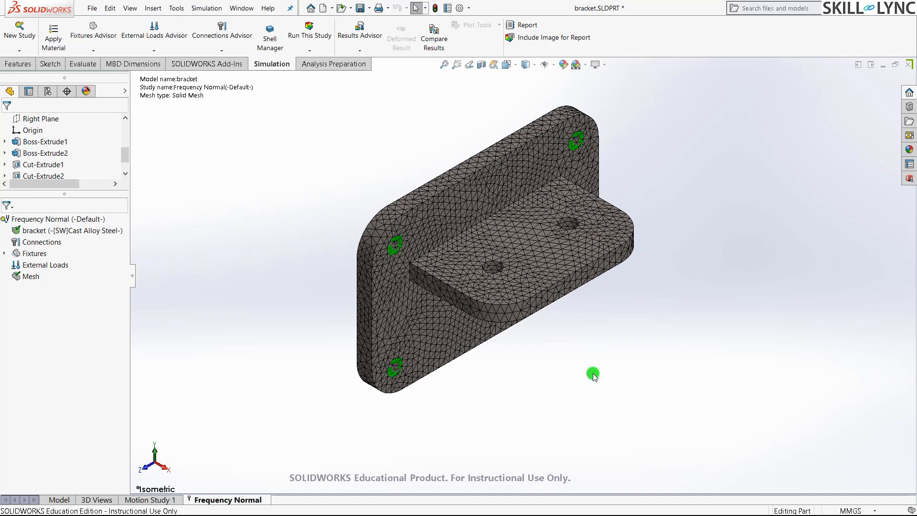
left_click(529, 389)
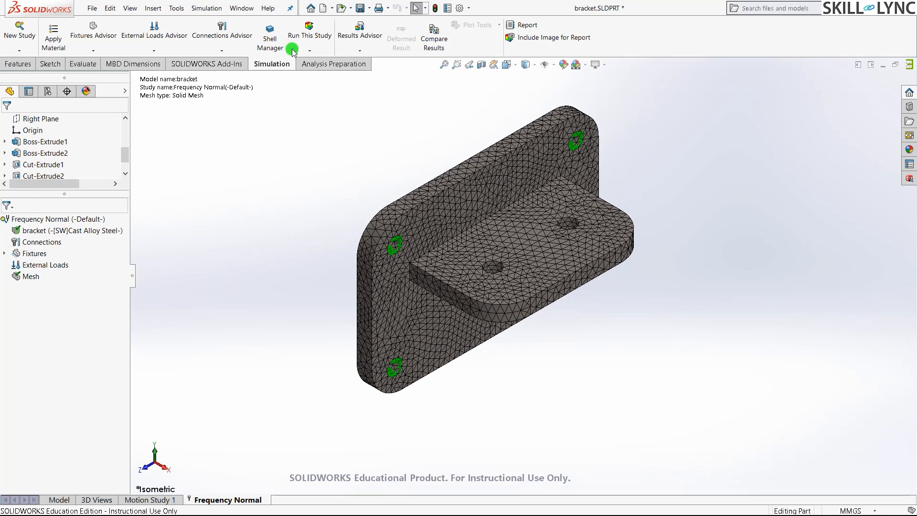
left_click(308, 37)
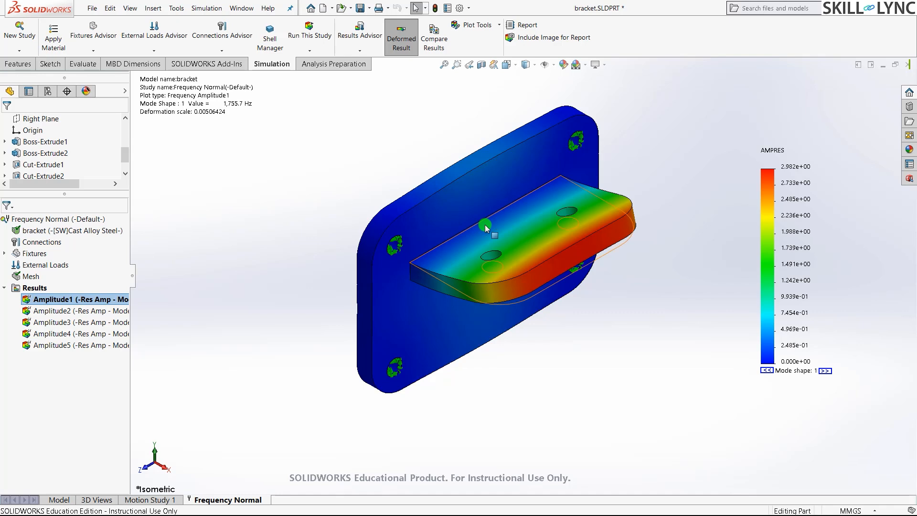
Animate the Amplitude1 plot of mode shape 1, view the bracket's deformation from another angle, and close the animation
left_click(69, 304)
middle_click_drag(564, 258, 490, 241)
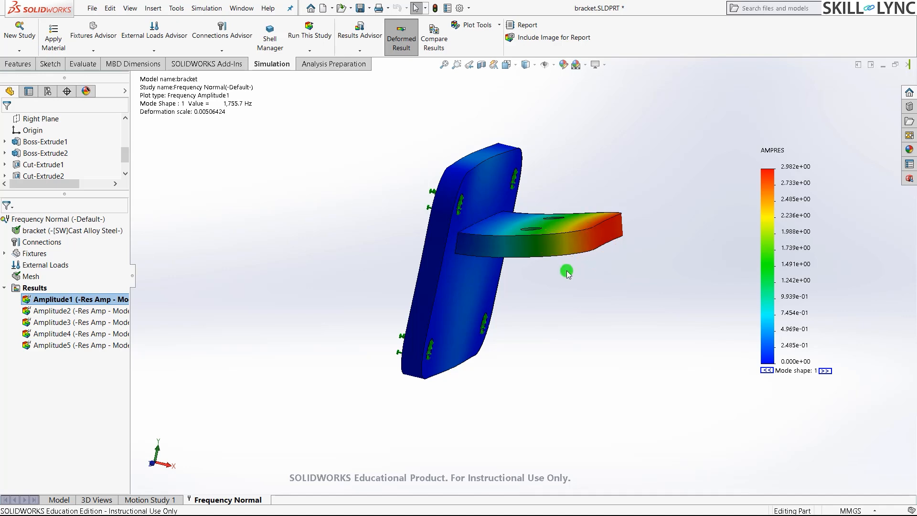
right_click(68, 301)
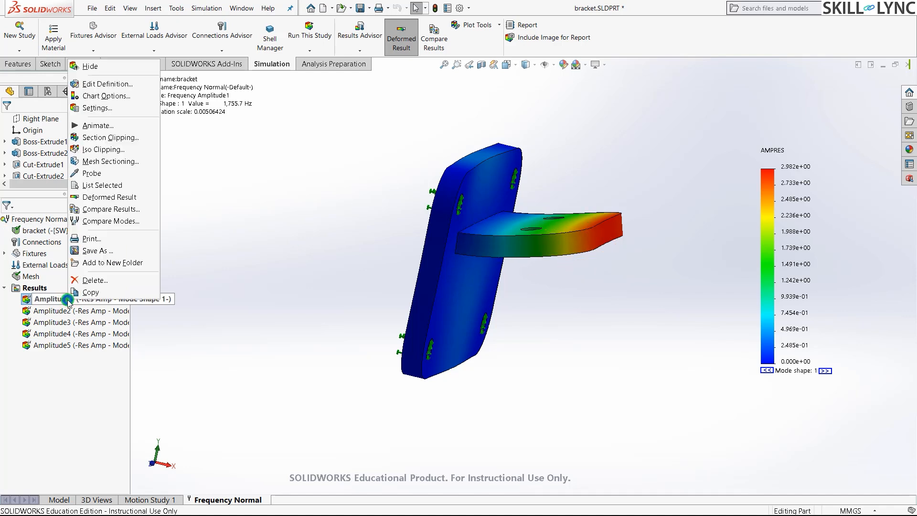
left_click(106, 124)
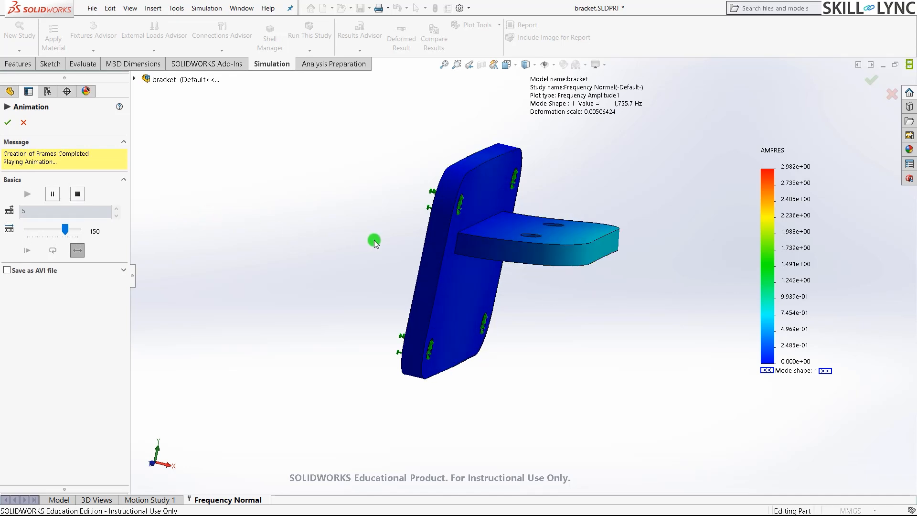
middle_click_drag(375, 242, 355, 259)
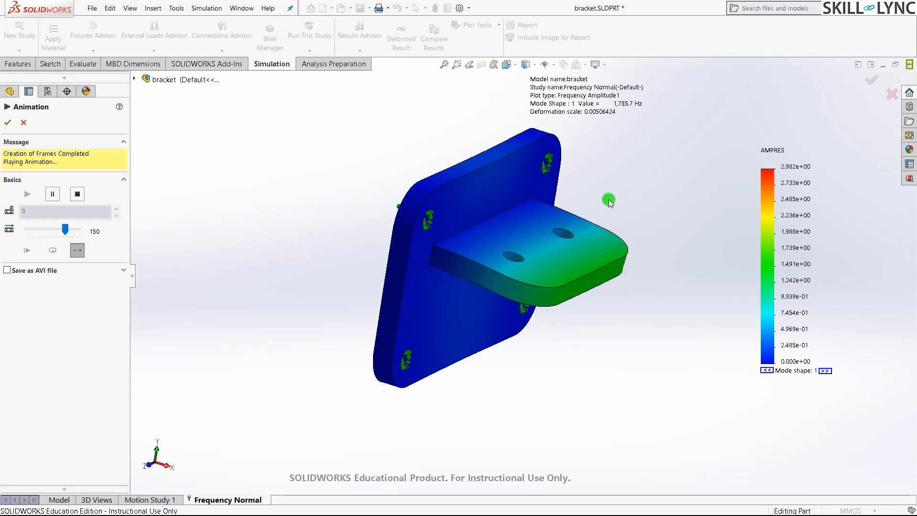
left_click(6, 123)
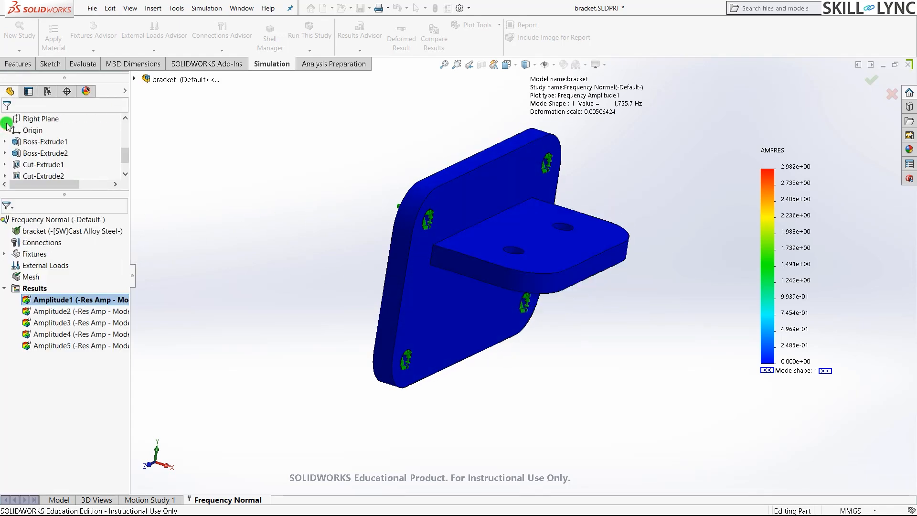
left_click(188, 192)
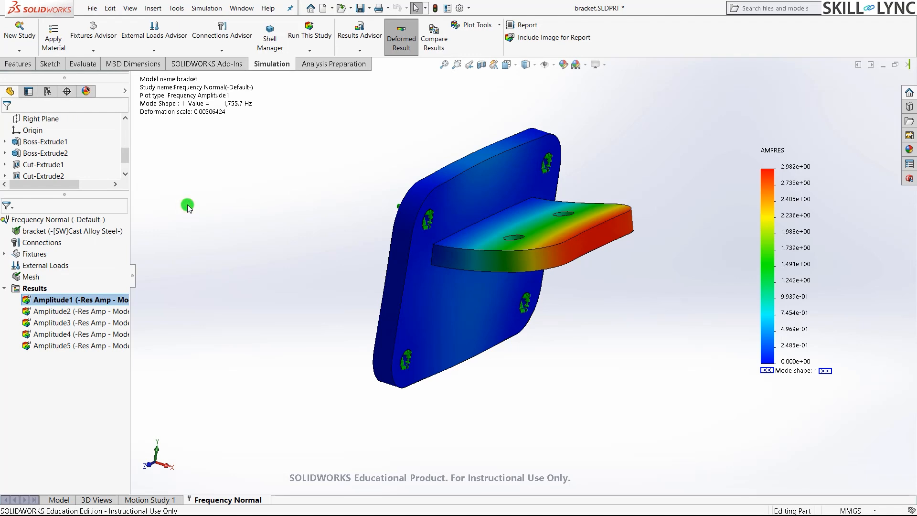
left_click(225, 226)
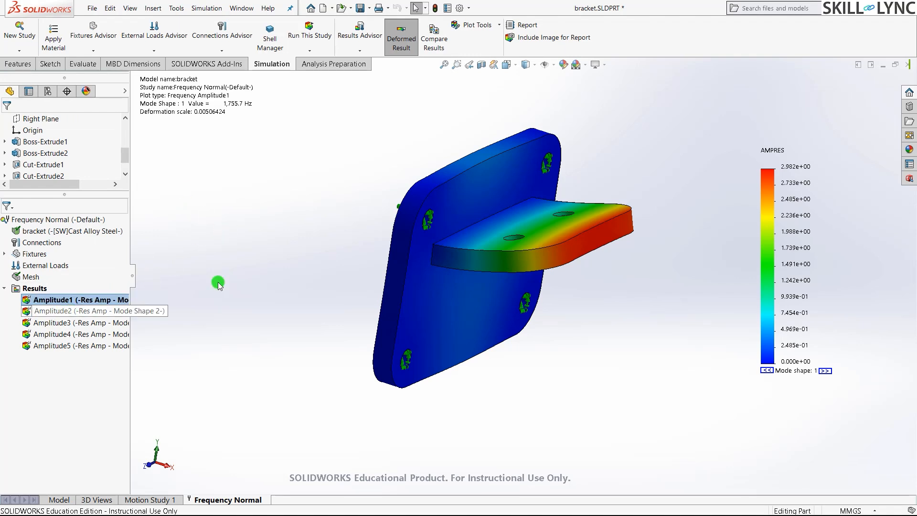
Display the Amplitude2 plot of mode shape 2 and examine the bracket's deformation from several angles
left_click(79, 312)
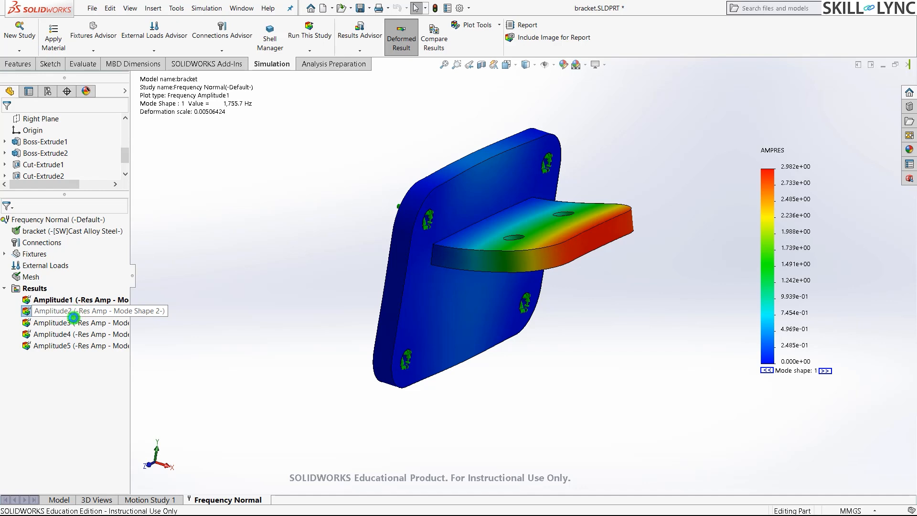
left_click(246, 307)
middle_click_drag(393, 388, 536, 260)
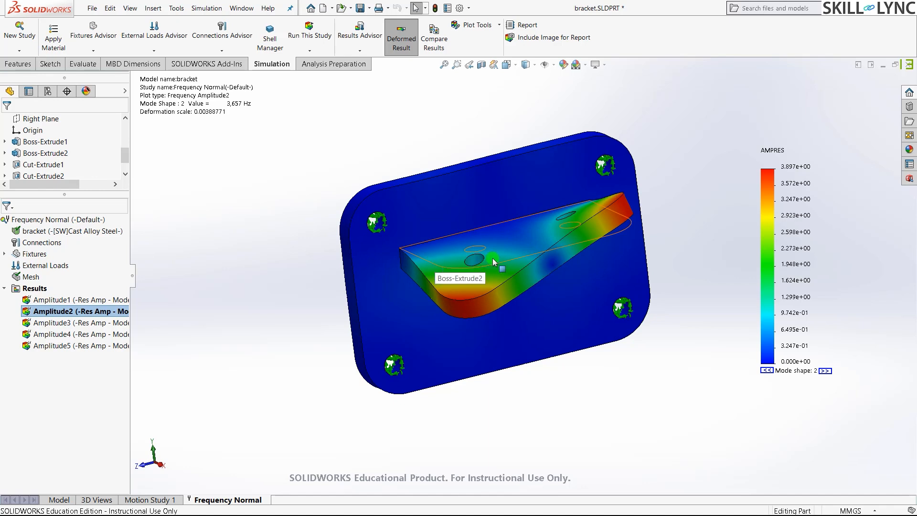
middle_click_drag(592, 228, 651, 184)
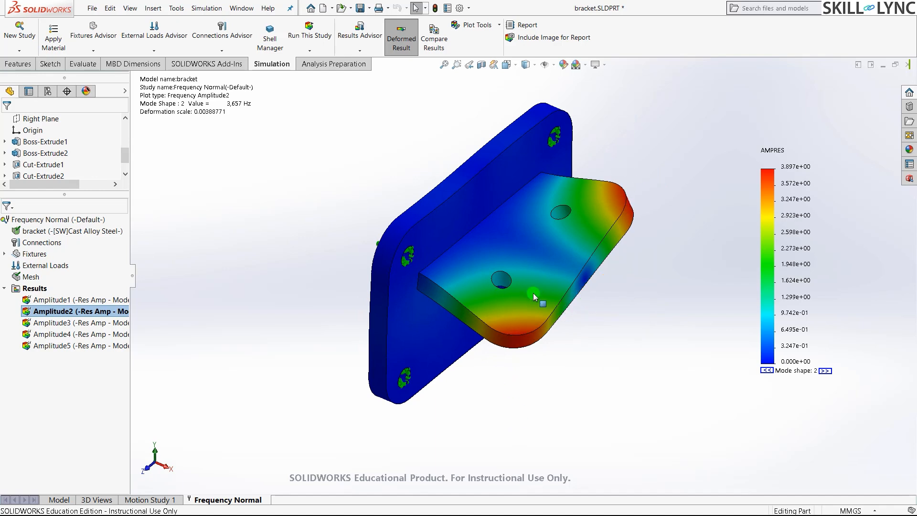
Animate the Amplitude2 plot, view the moving bracket from another angle, and close the animation
right_click(54, 314)
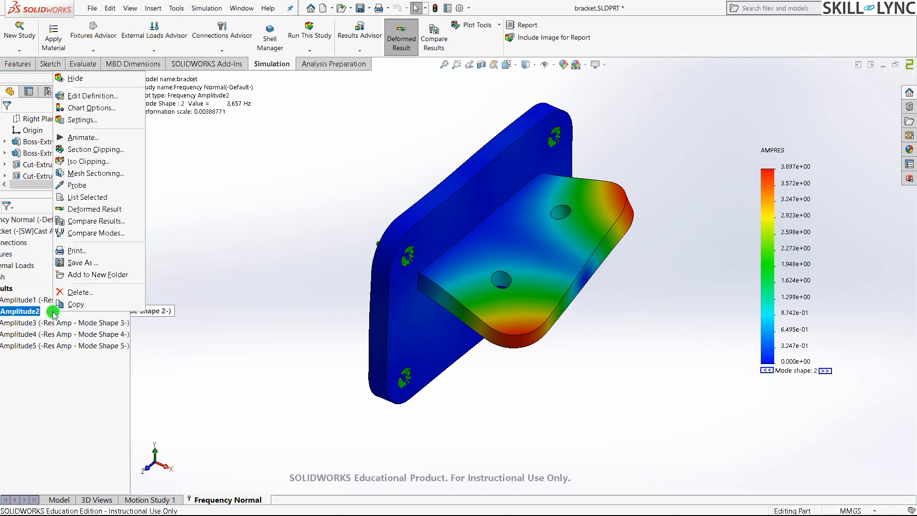
left_click(93, 145)
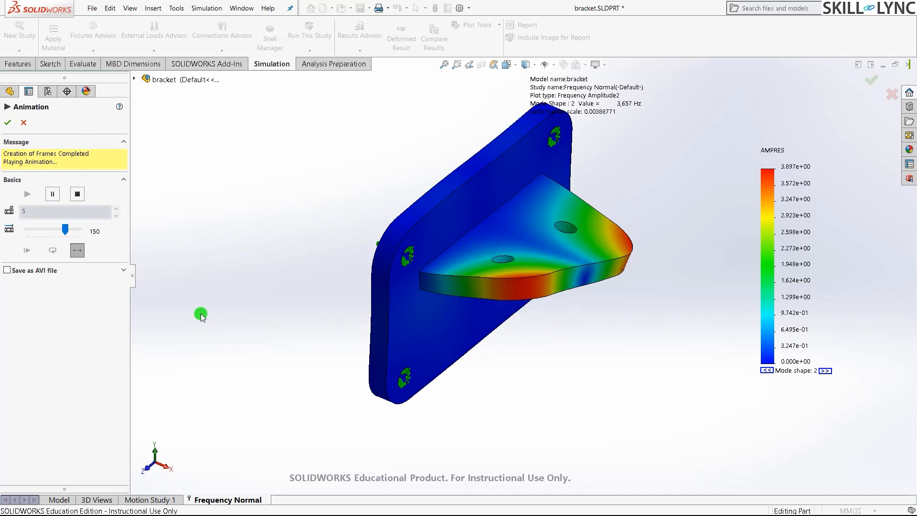
middle_click_drag(244, 309, 254, 363)
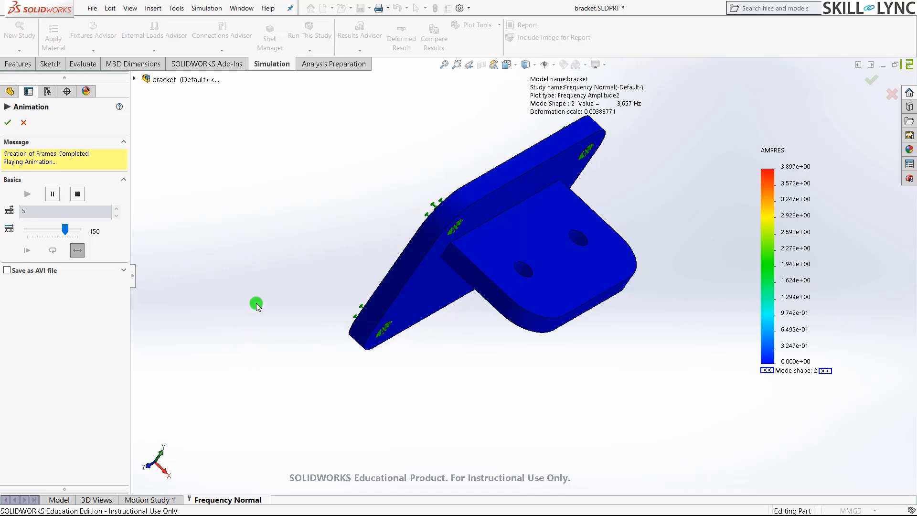
left_click(7, 122)
Display the Amplitude3 plot, then review the study's list of resonant frequencies in an enlarged window and close it
double_click(72, 323)
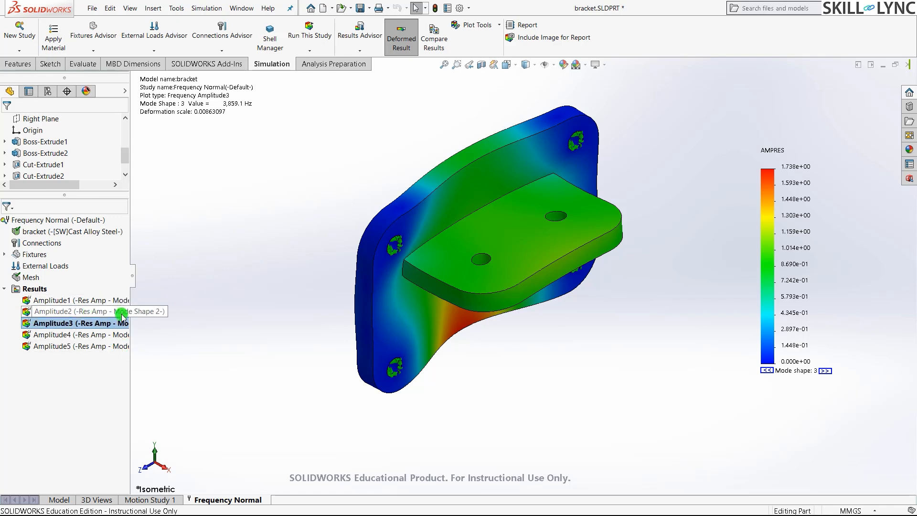
right_click(33, 291)
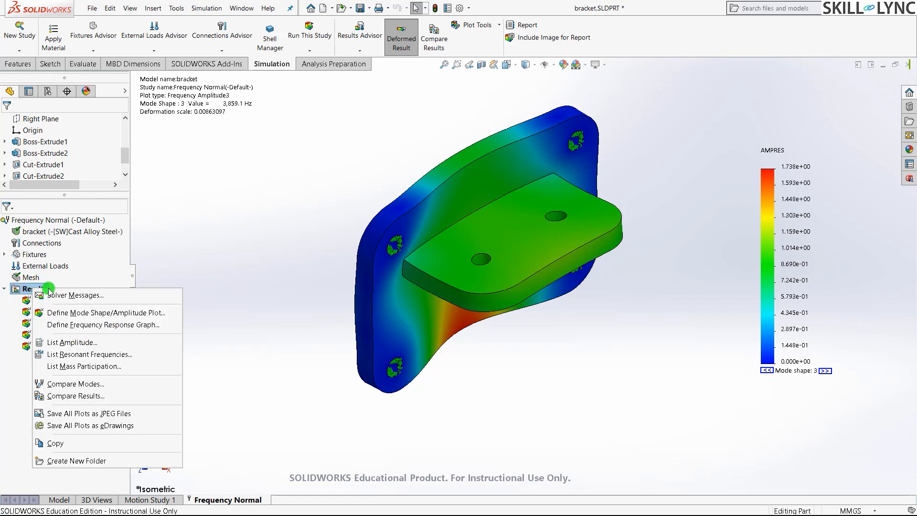
left_click(62, 354)
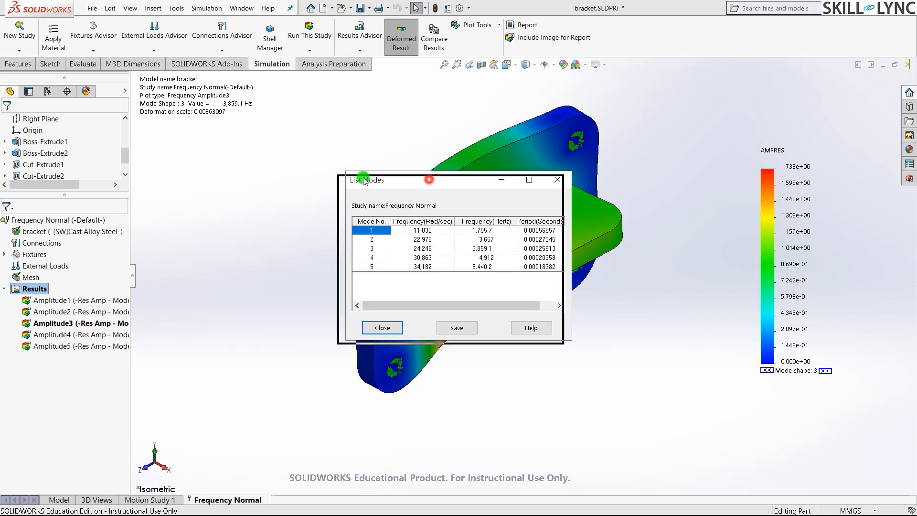
left_click_drag(360, 176, 175, 125)
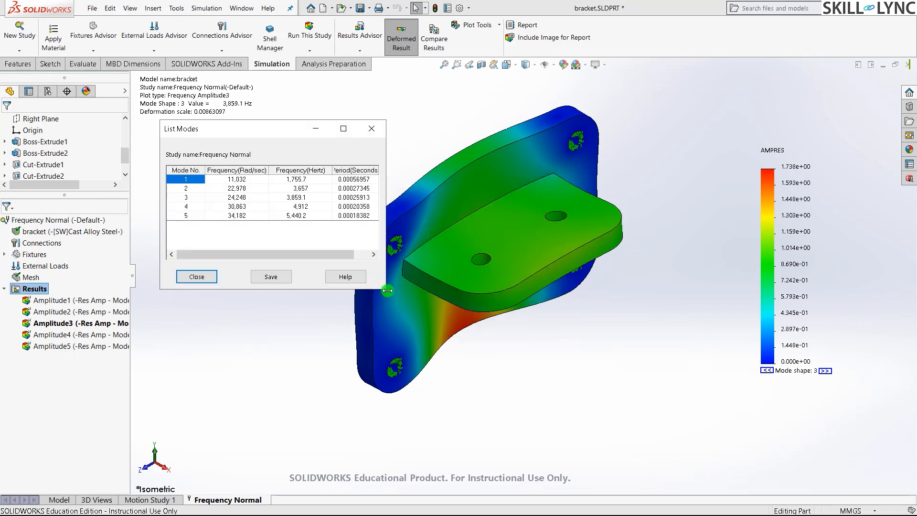
left_click_drag(388, 288, 526, 387)
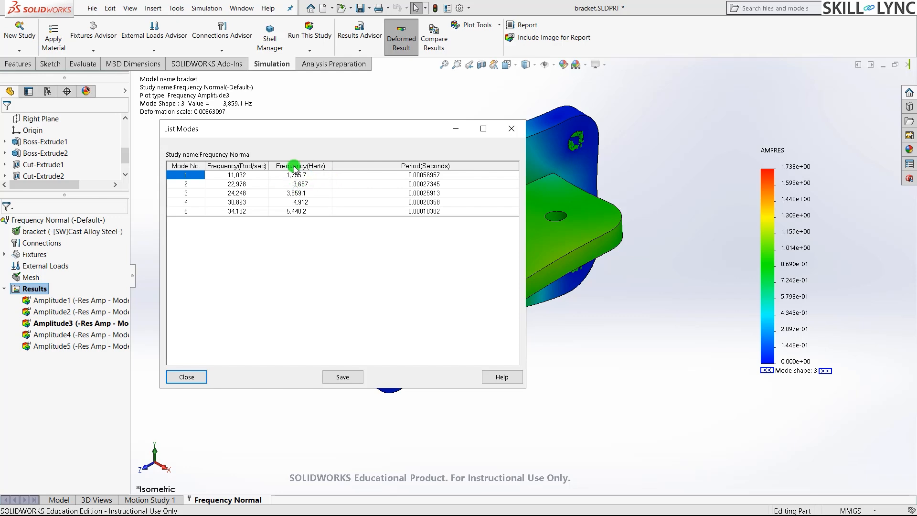
left_click(190, 376)
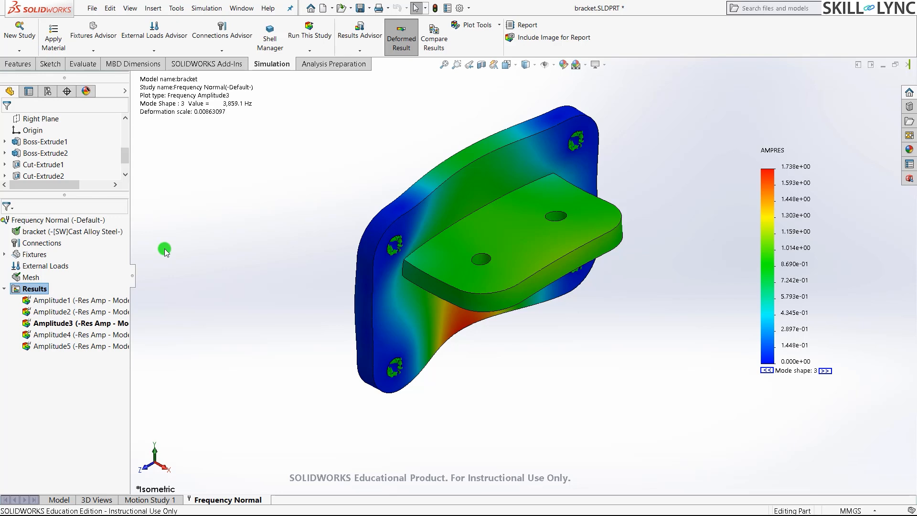
Set the number of frequencies to 5 in the Frequency Normal study's properties
right_click(32, 221)
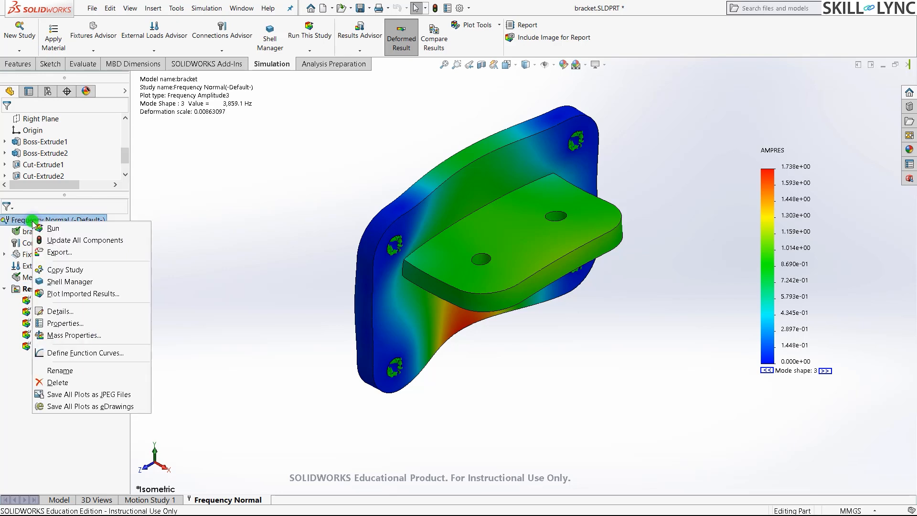
left_click(70, 324)
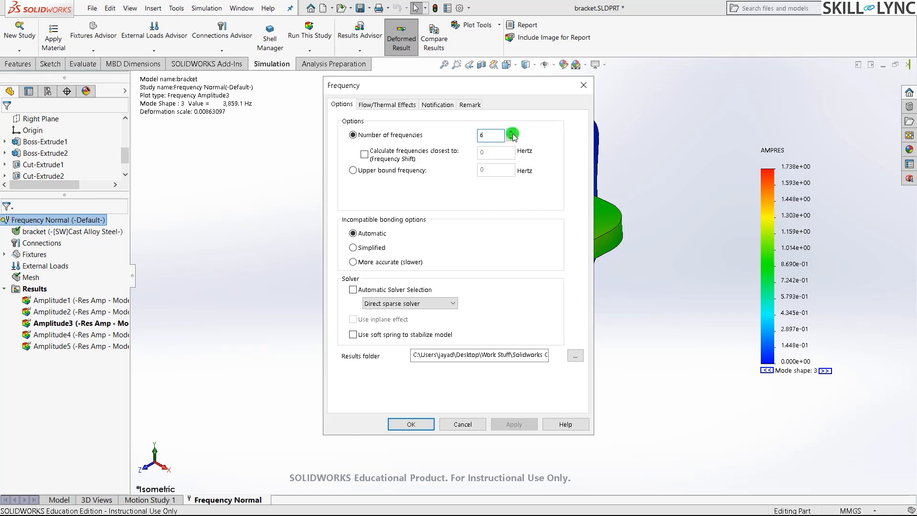
left_click(491, 138)
type("10")
key("BackSpace")
key("BackSpace")
type("5")
left_click(442, 123)
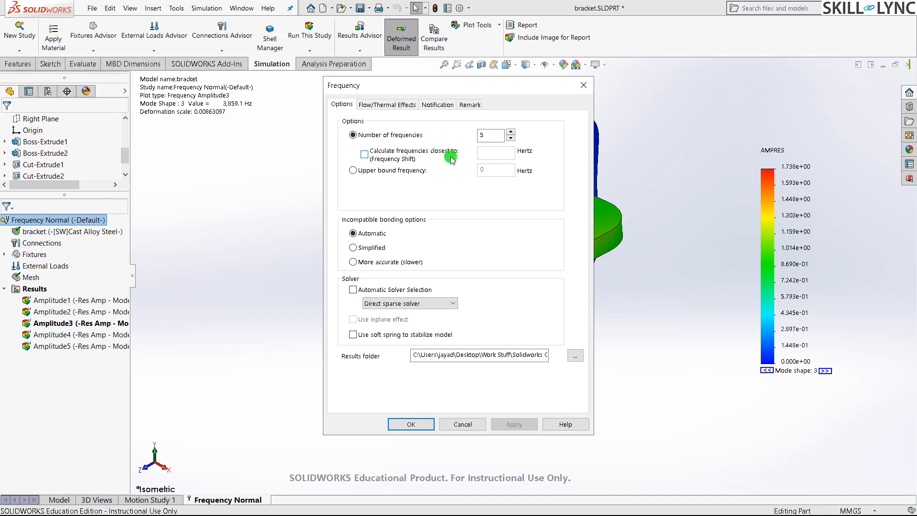
Enable the frequency shift and set the study to calculate frequencies closest to 2000 Hz
left_click(366, 155)
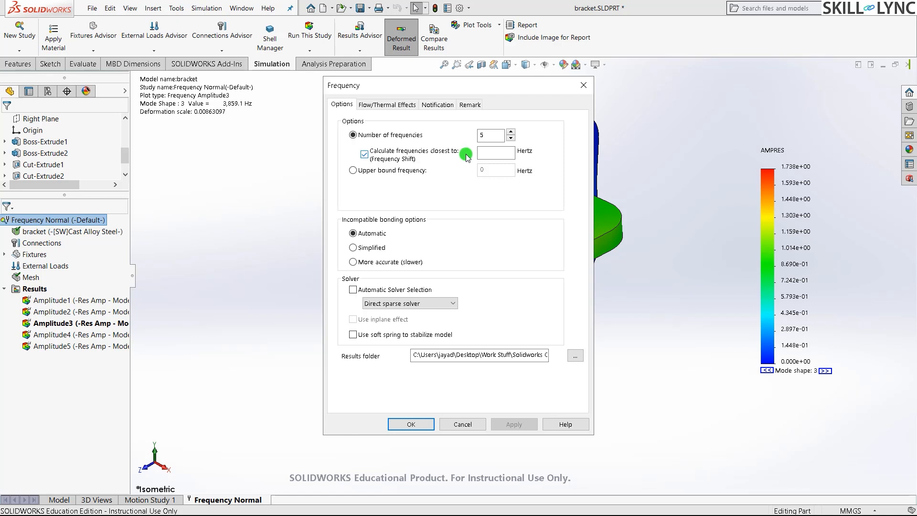
left_click(483, 151)
type("2000")
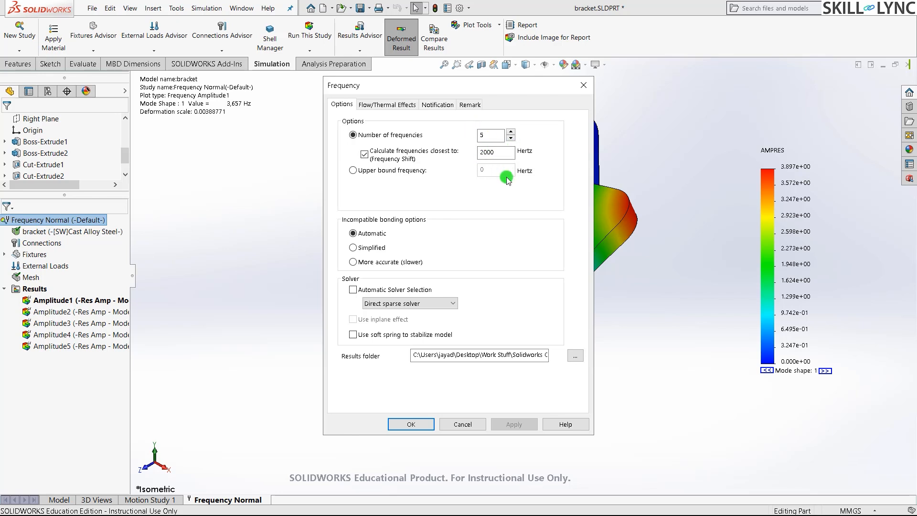
Set the frequency shift to 6000 Hz, accept the study properties, and rerun the study
double_click(502, 153)
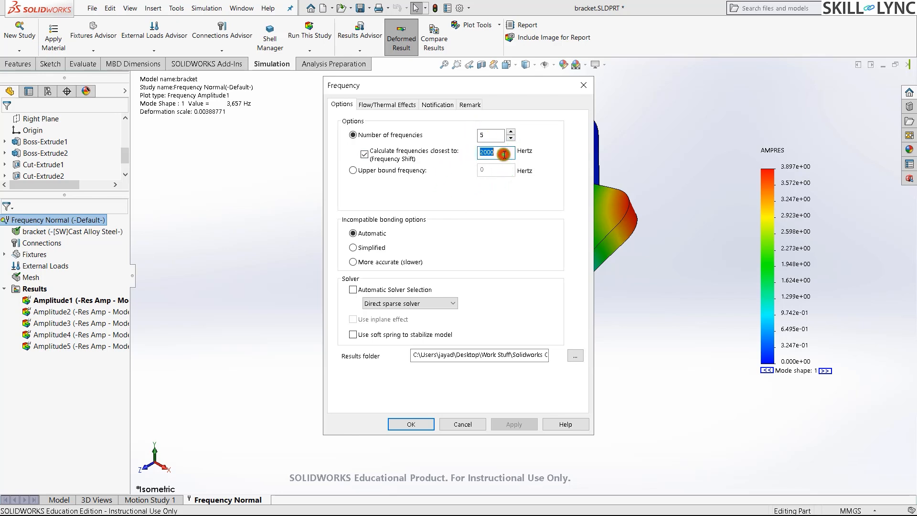
type("6000")
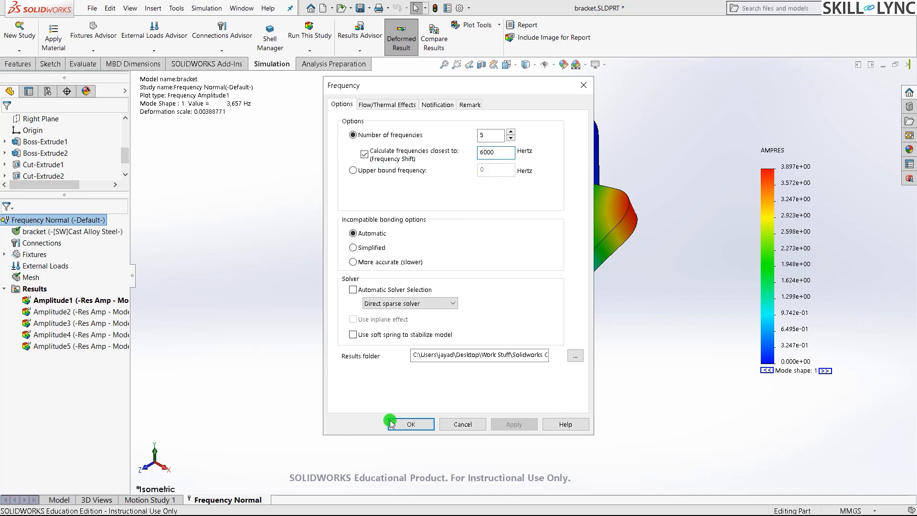
left_click(406, 426)
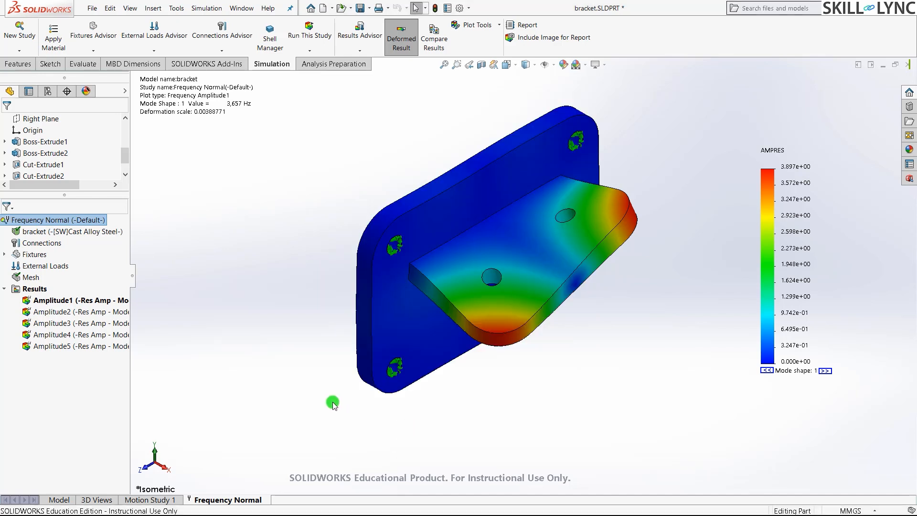
left_click(308, 30)
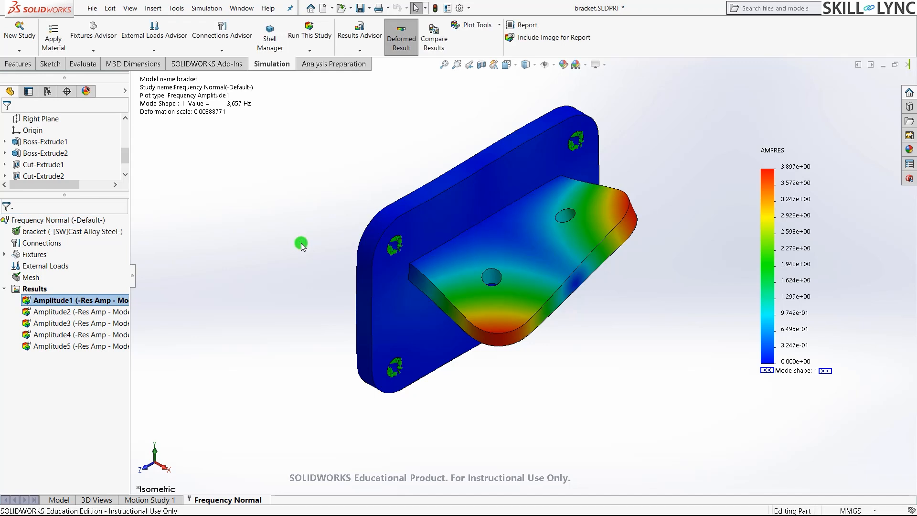
List the resonant frequencies of the rerun study, review the modes, and close the list
right_click(38, 288)
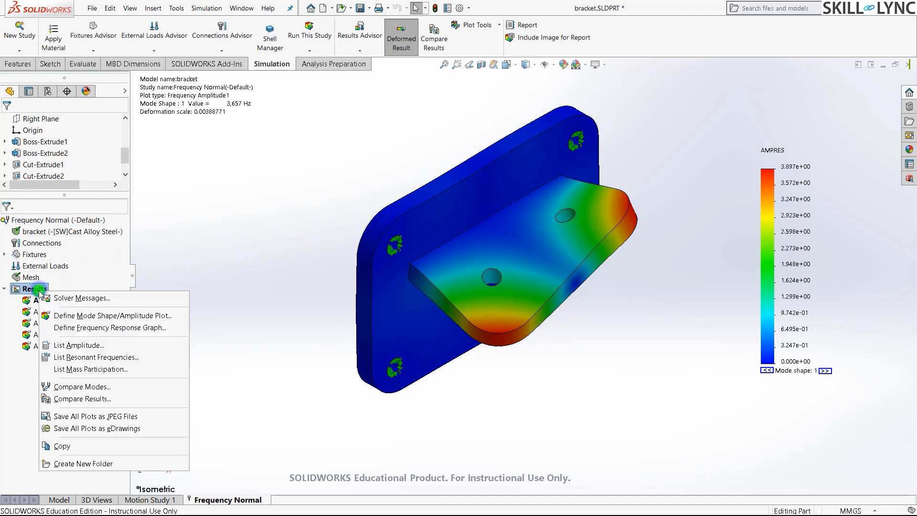
left_click(81, 358)
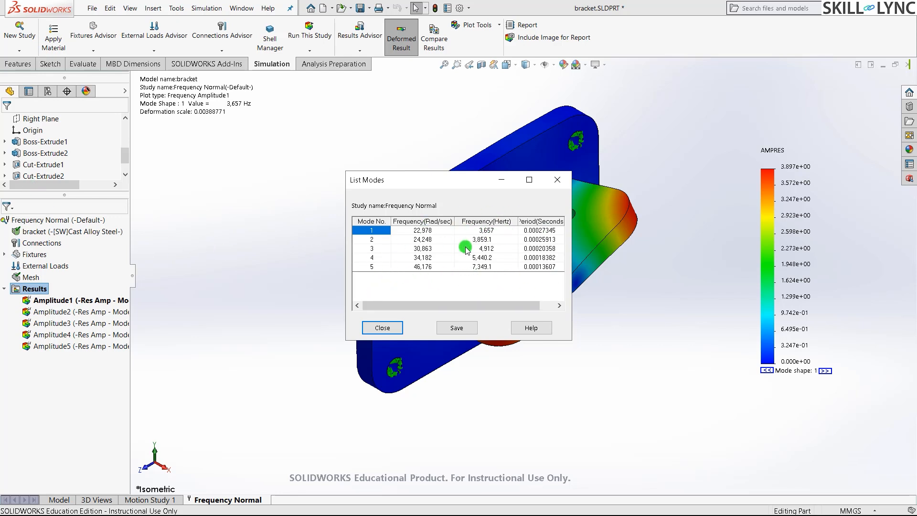
left_click(382, 327)
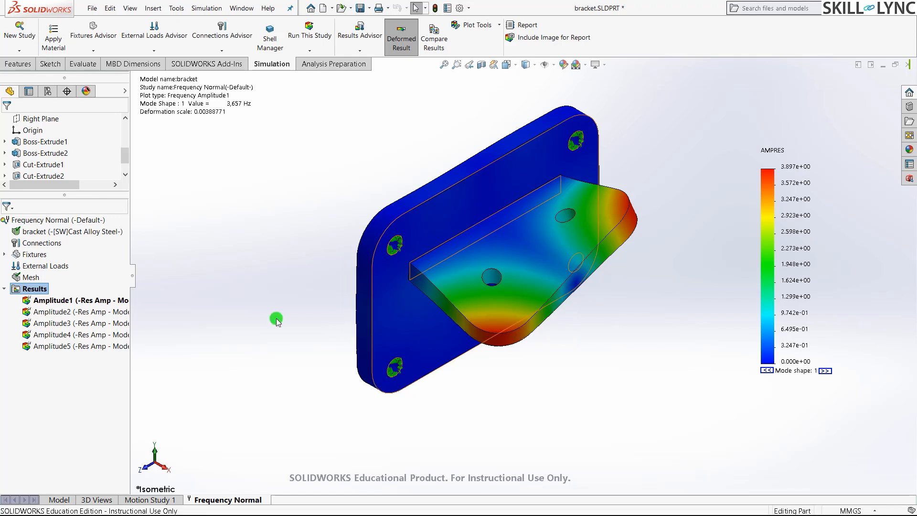
Turn off the frequency shift in the study's properties with Direct sparse solver selected, and display the Amplitude1 plot
right_click(39, 223)
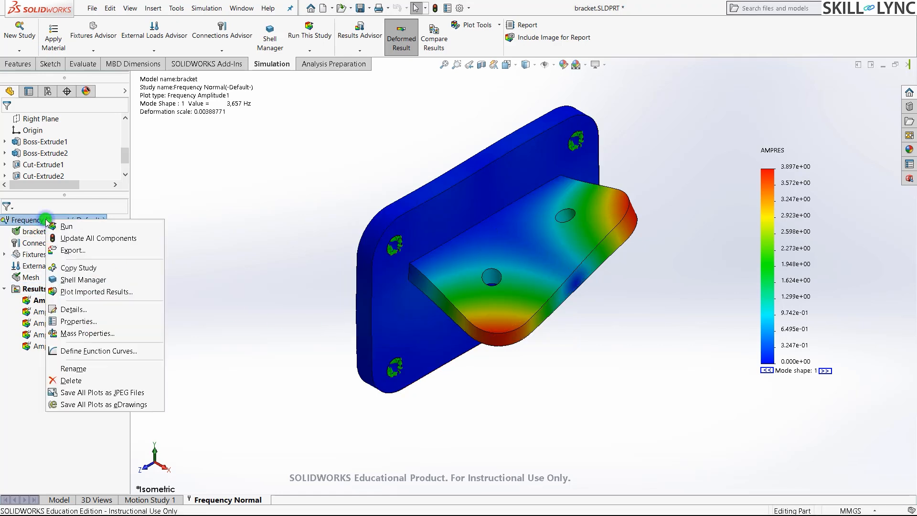
left_click(78, 320)
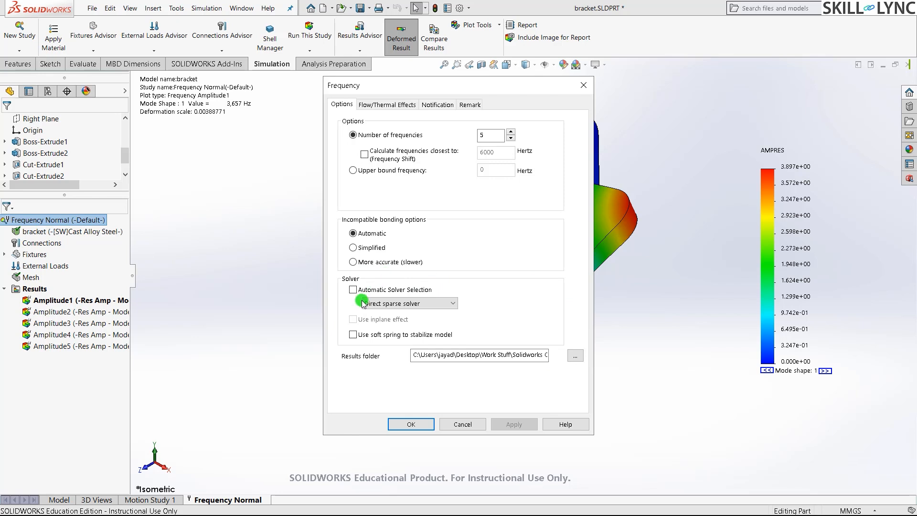
left_click(437, 304)
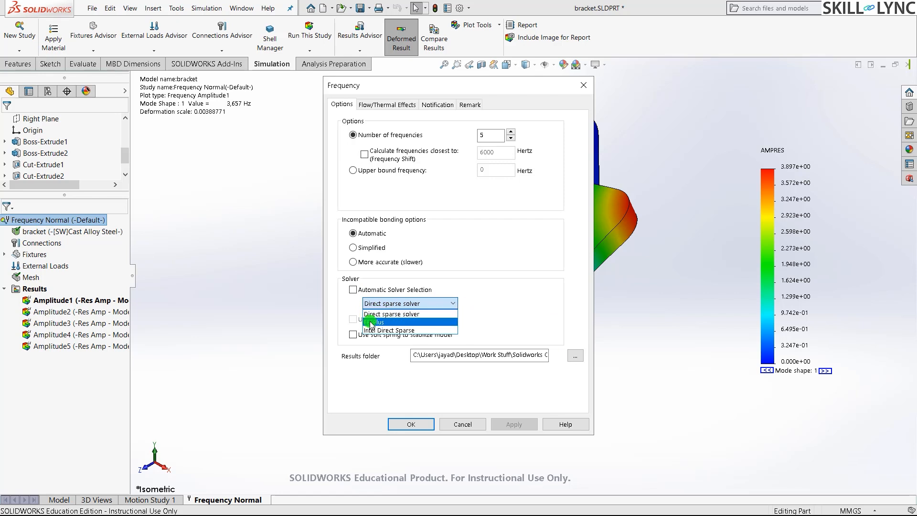
left_click(425, 313)
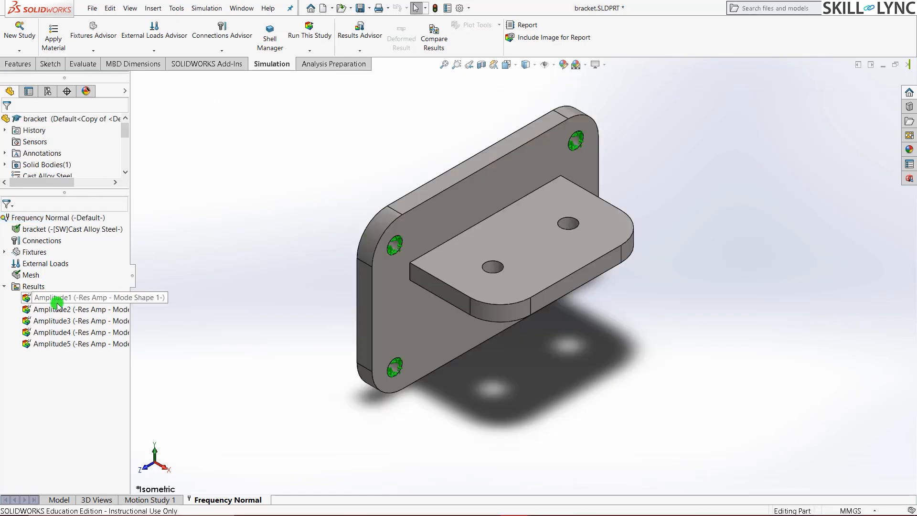
double_click(57, 303)
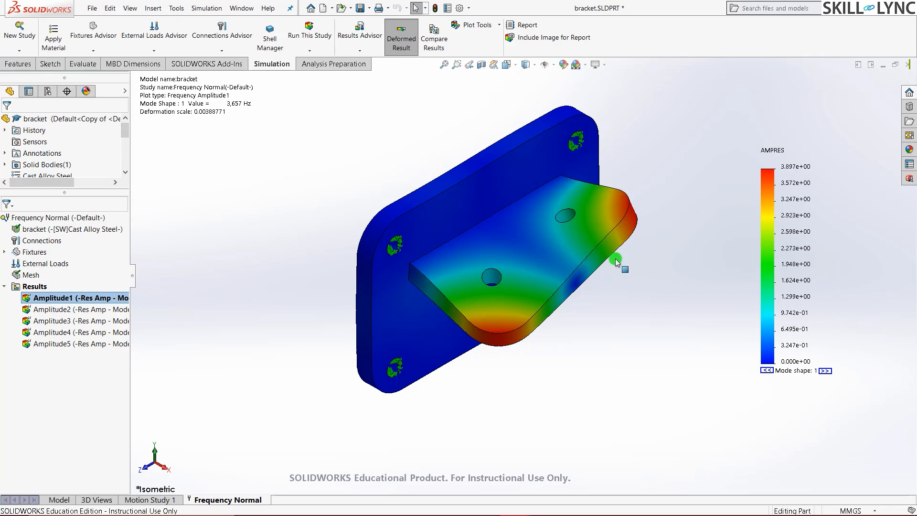
Minimize the bracket document, restore the Thickbracket part, and inspect its geometry from several angles
left_click(882, 70)
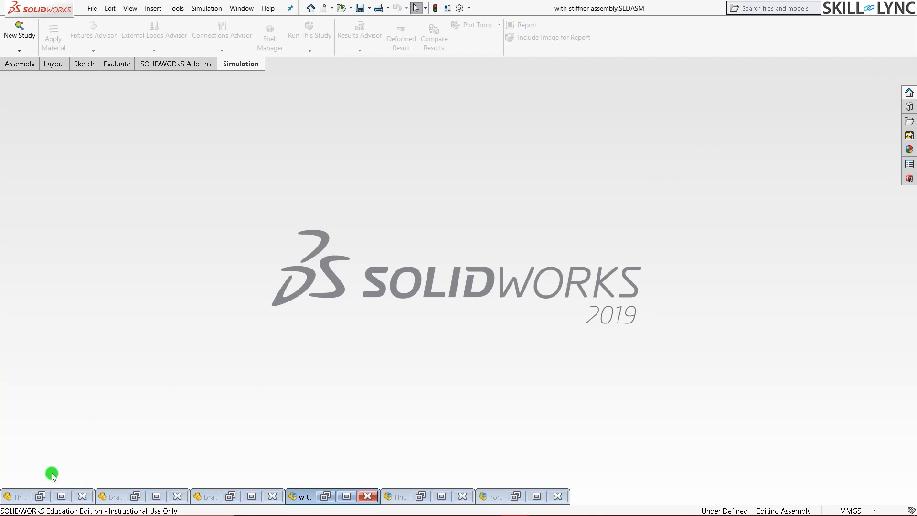
left_click(42, 497)
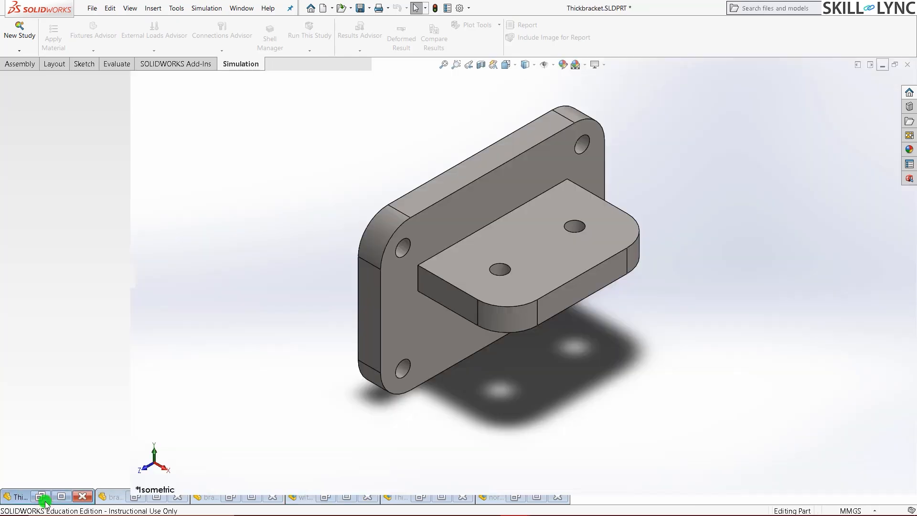
middle_click_drag(260, 341, 326, 271)
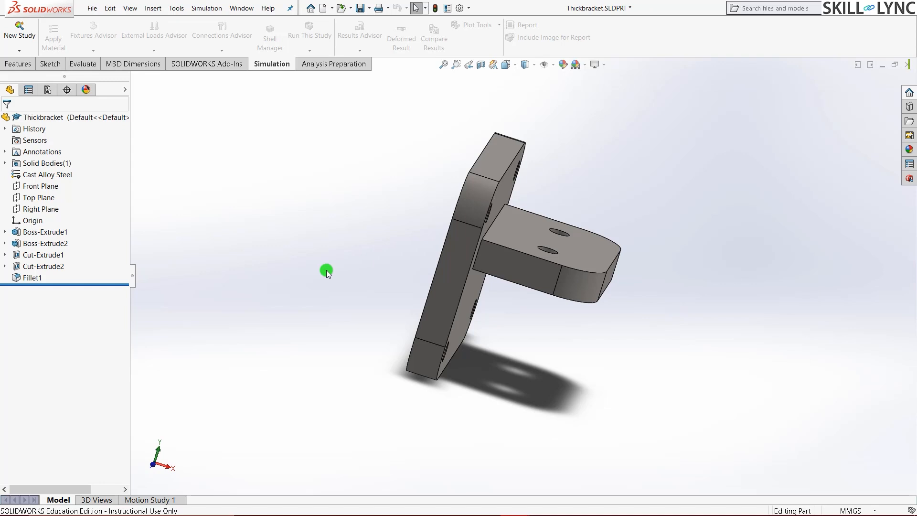
middle_click_drag(408, 263, 383, 267)
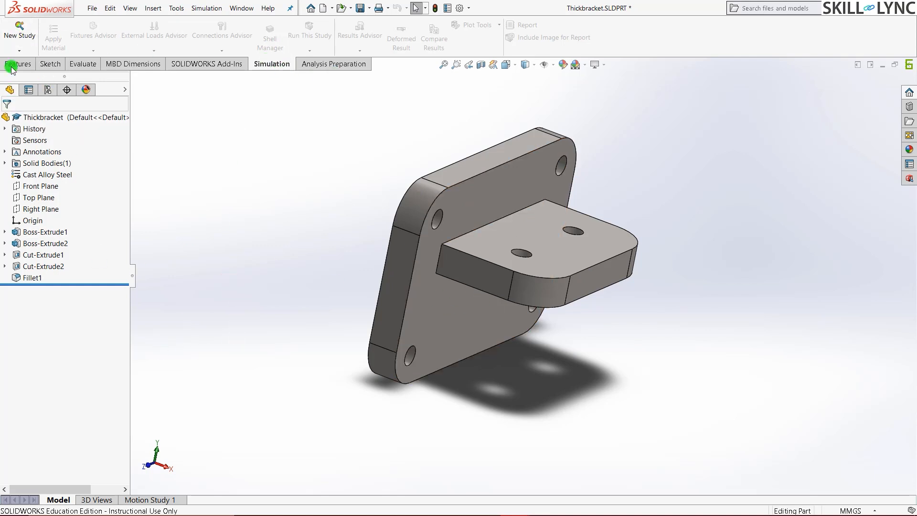
Create a frequency study named Frequency Thickbracket and highlight its part body in the isometric view
left_click(18, 33)
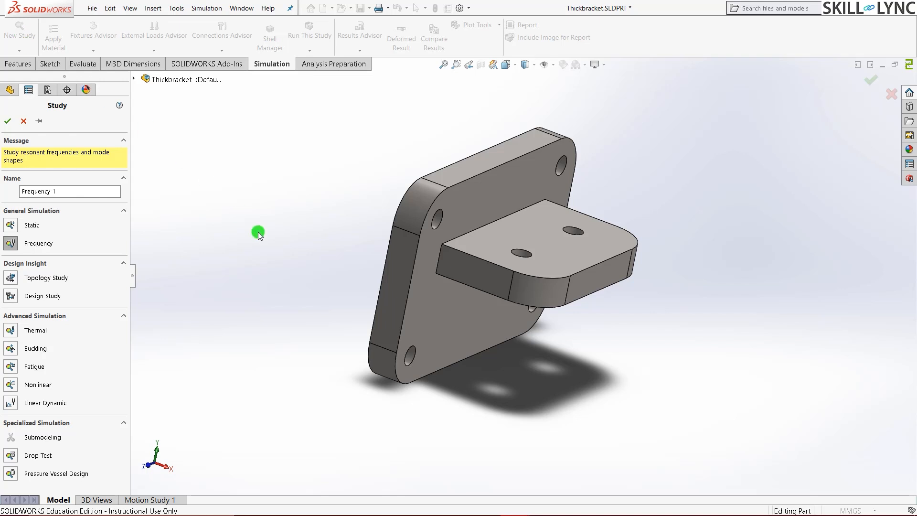
left_click(10, 243)
left_click(78, 192)
key("BackSpace")
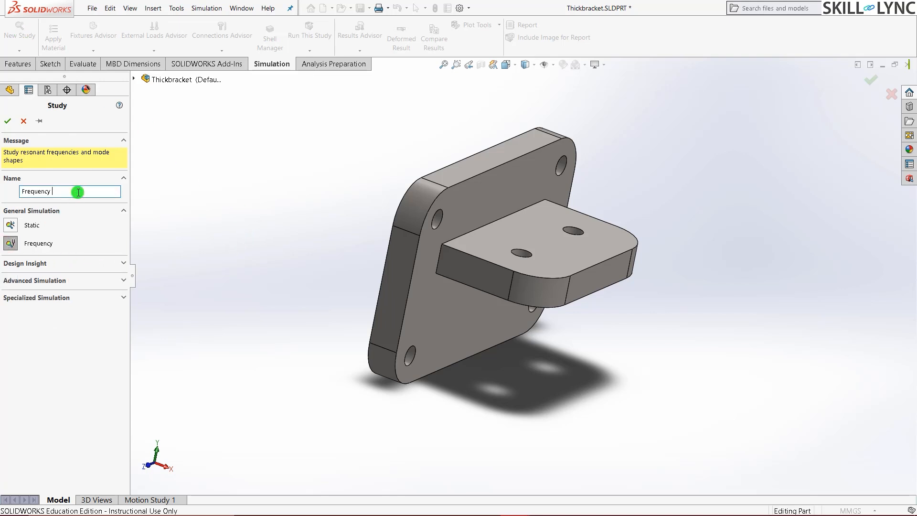
type("Thickbracket")
left_click(7, 121)
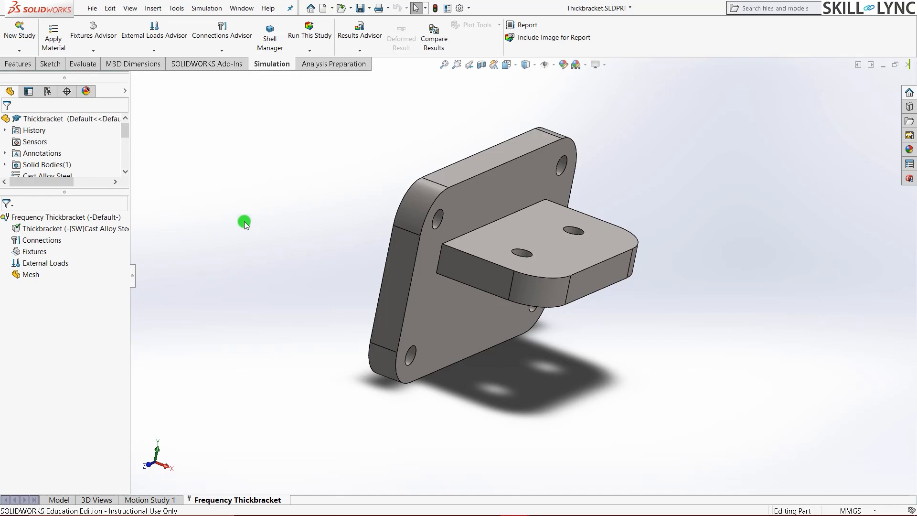
key("ctrl+7")
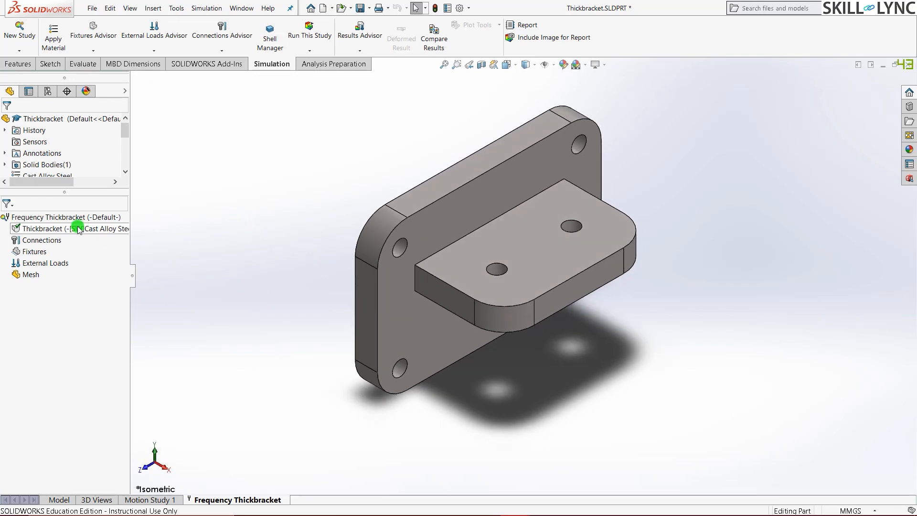
left_click(77, 229)
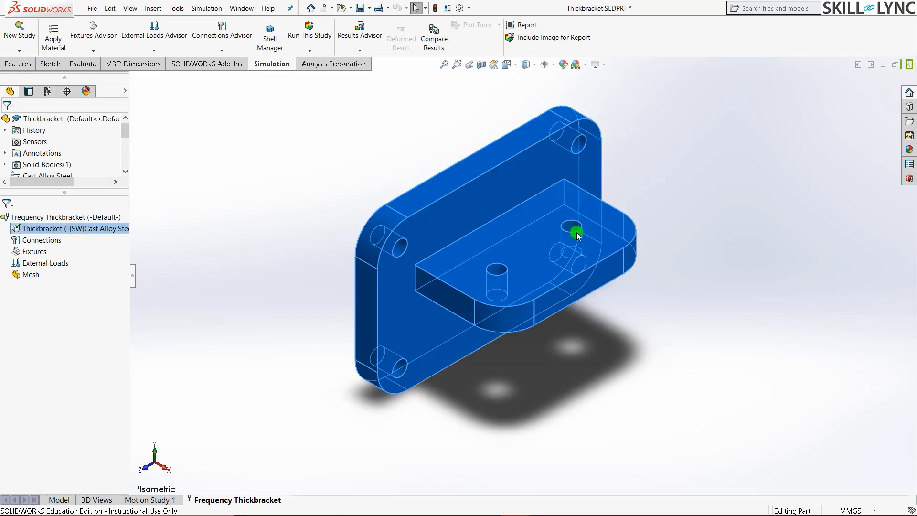
left_click(296, 260)
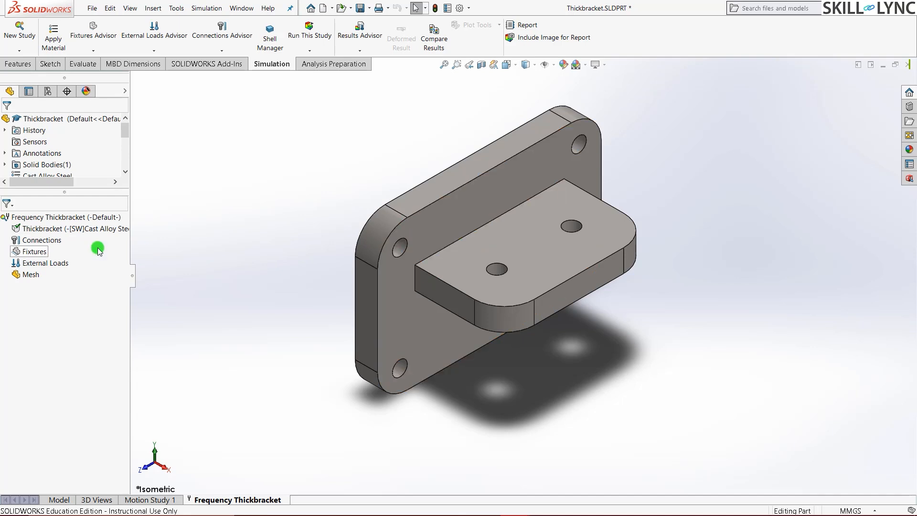
Start a Fixed Geometry fixture and select the cylindrical faces of the back plate's two upper mounting holes
right_click(41, 253)
left_click(72, 260)
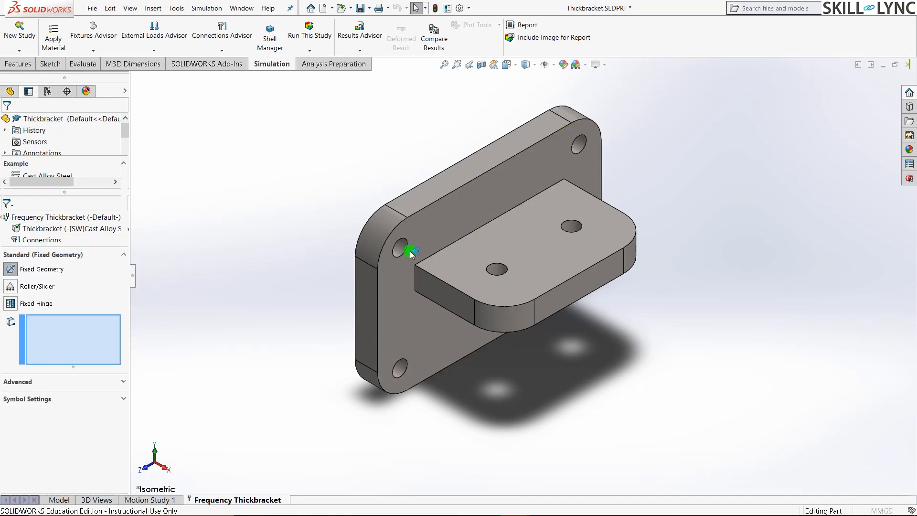
left_click(411, 253)
scroll(411, 254, "down", 3)
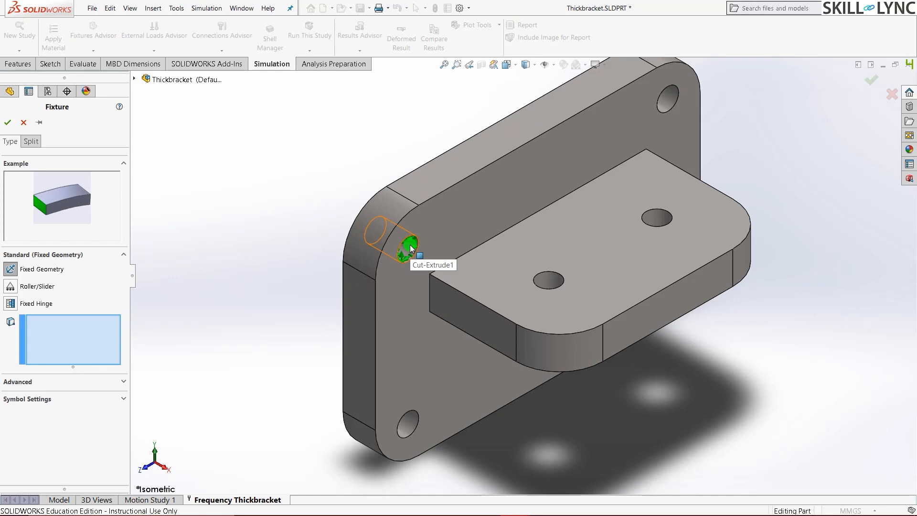
left_click(411, 247)
scroll(430, 253, "up", 3)
scroll(669, 153, "down", 4)
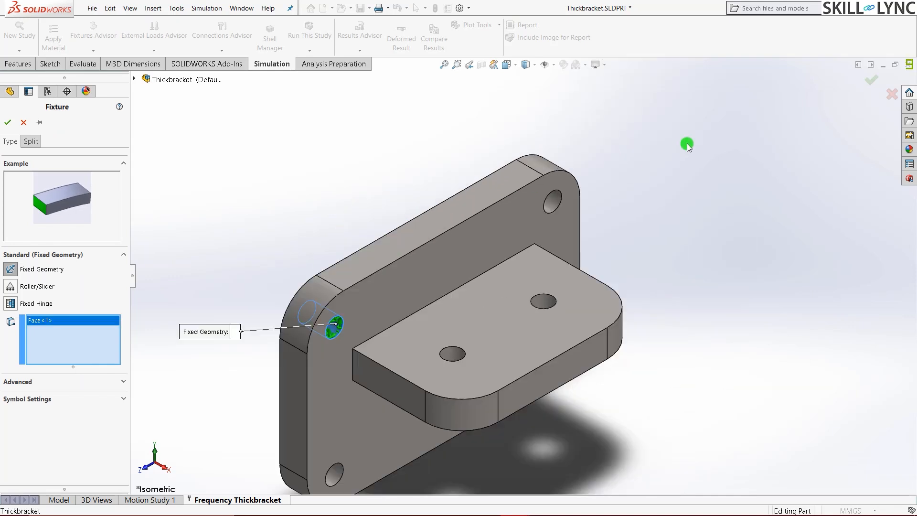
left_click(512, 227)
scroll(492, 229, "up", 4)
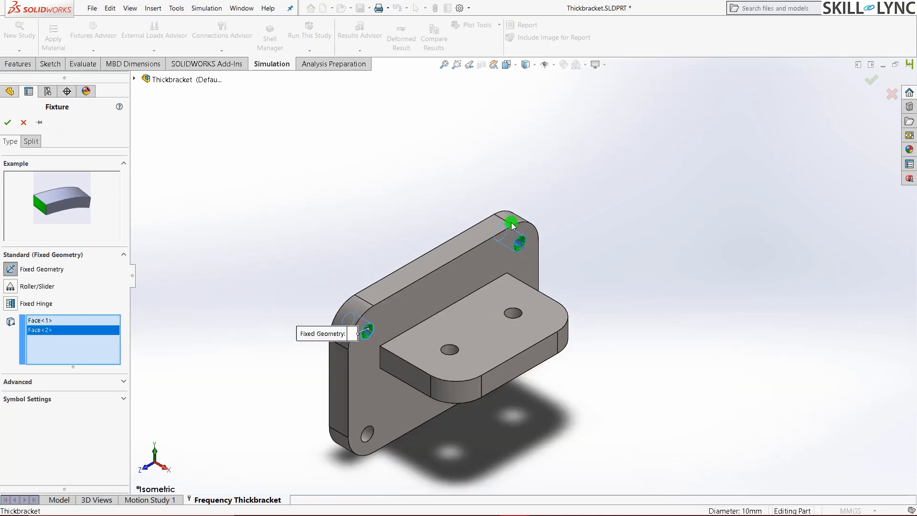
Add the faces of the two lower mounting holes to the Fixed Geometry fixture and accept it
middle_click_drag(470, 235, 465, 210)
scroll(415, 387, "down", 2)
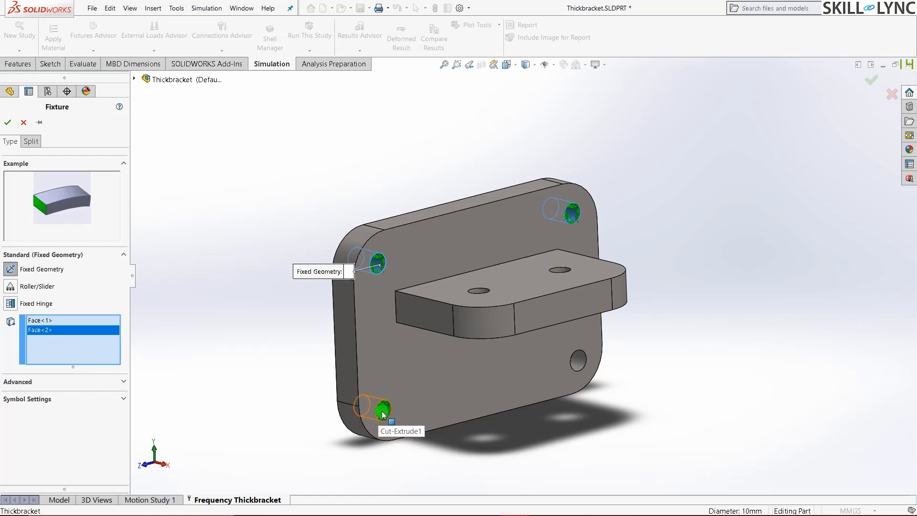
left_click(383, 415)
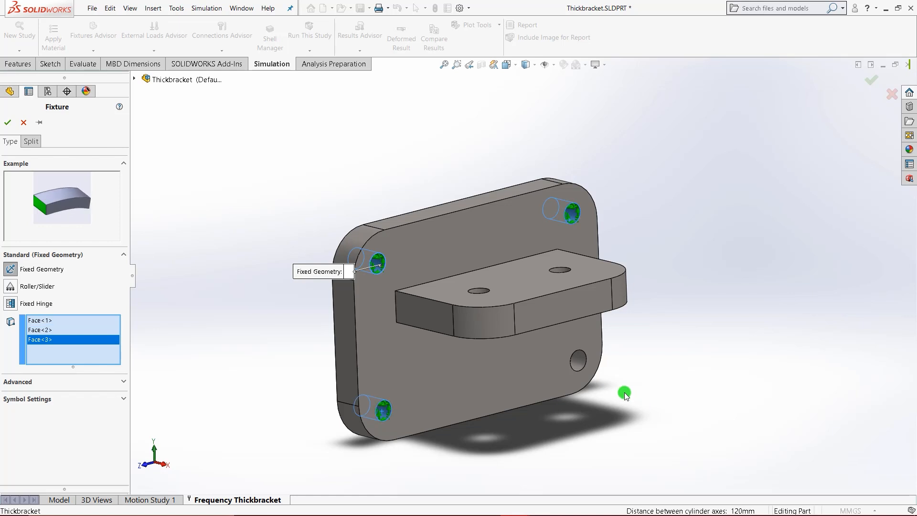
scroll(621, 391, "down", 3)
left_click(550, 338)
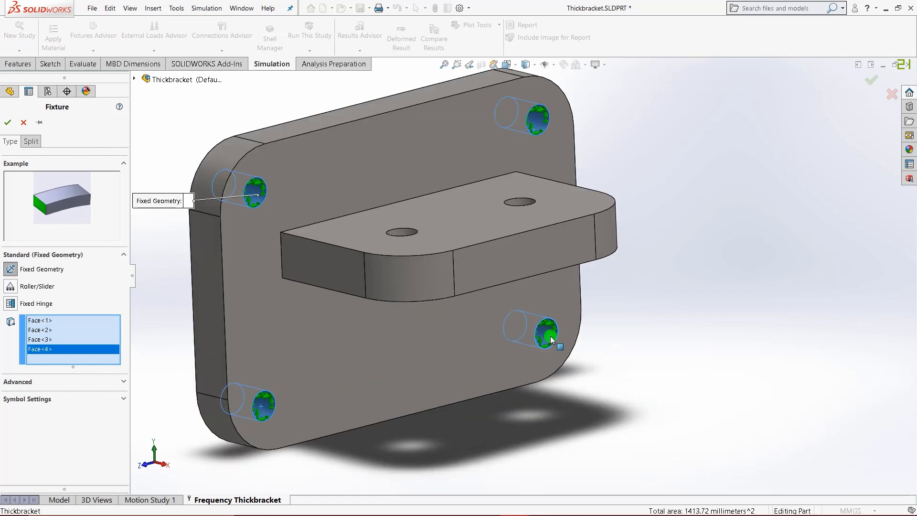
key("ctrl+7")
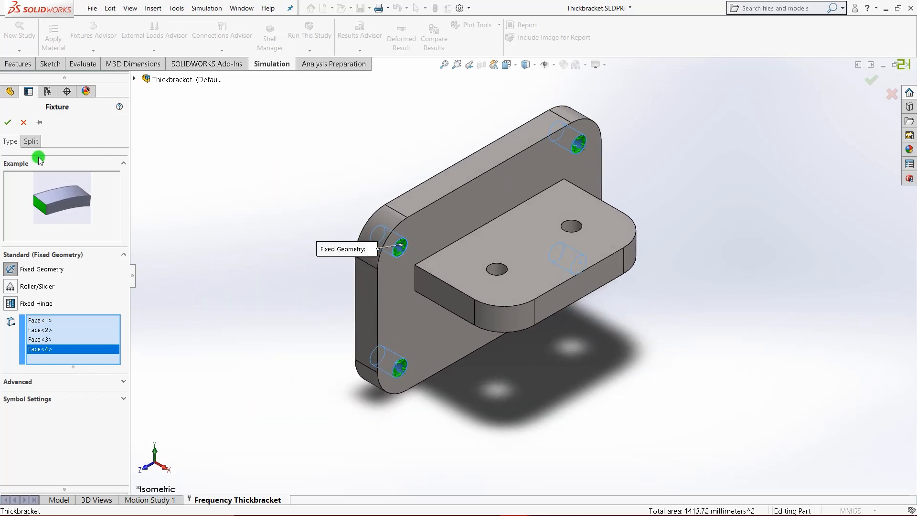
left_click(7, 122)
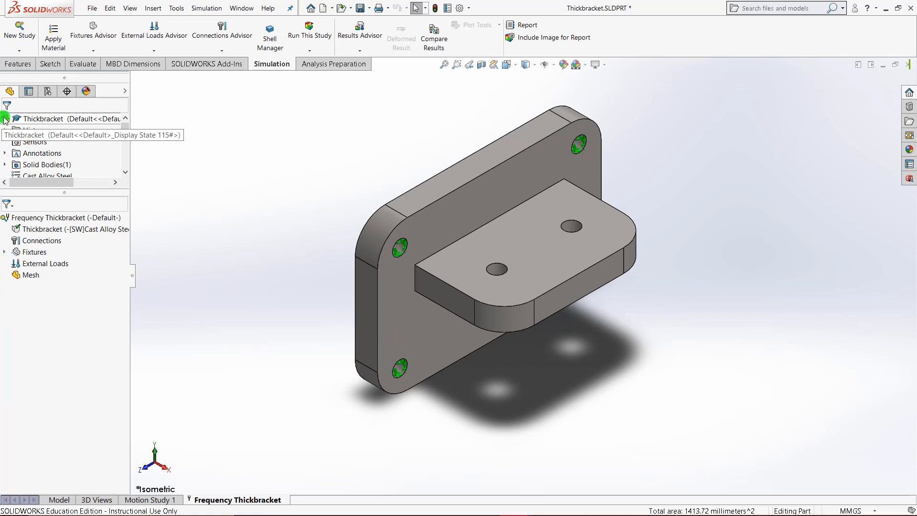
Create a curvature-based mesh with a maximum element size of 4.00 mm on Thickbracket
right_click(30, 276)
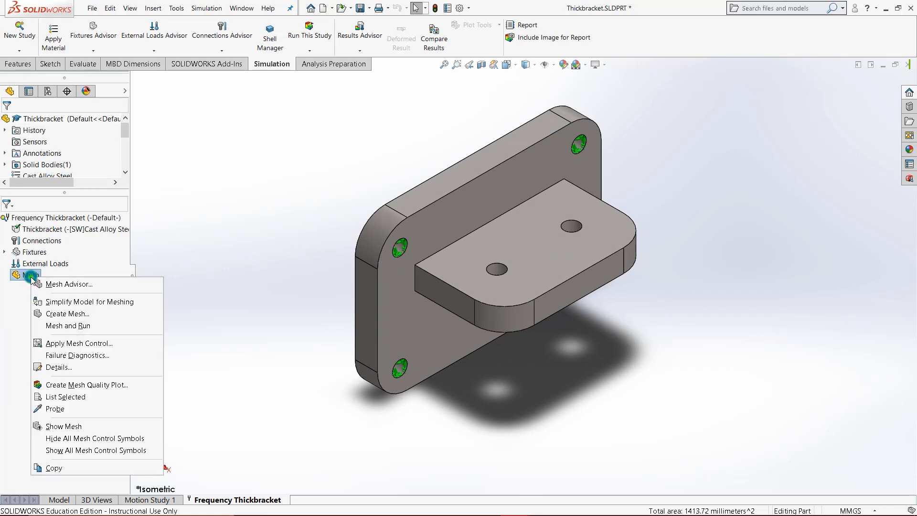
left_click(67, 315)
left_click(85, 207)
left_click(57, 232)
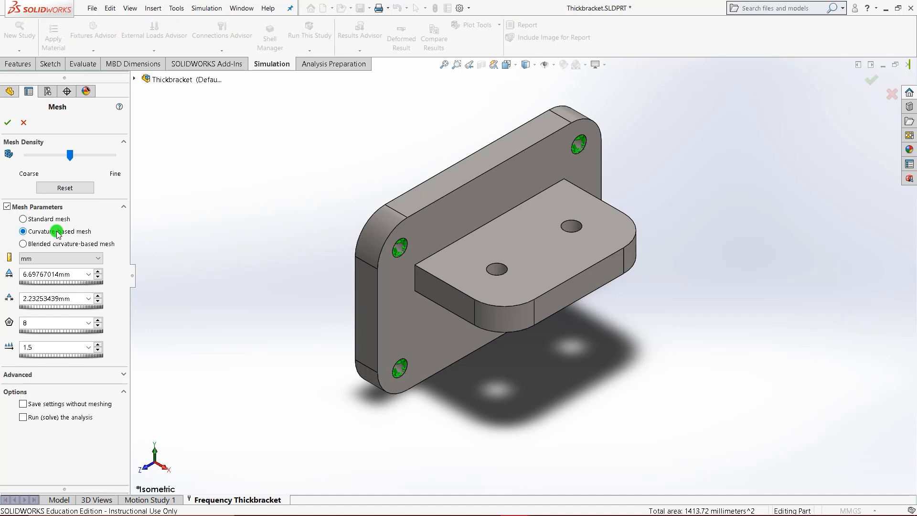
double_click(72, 271)
type("4.00mm")
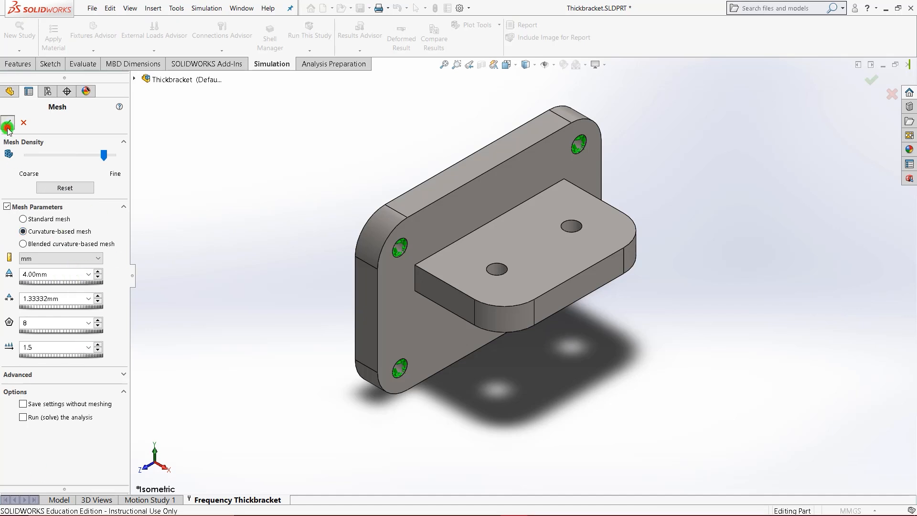
left_click(8, 122)
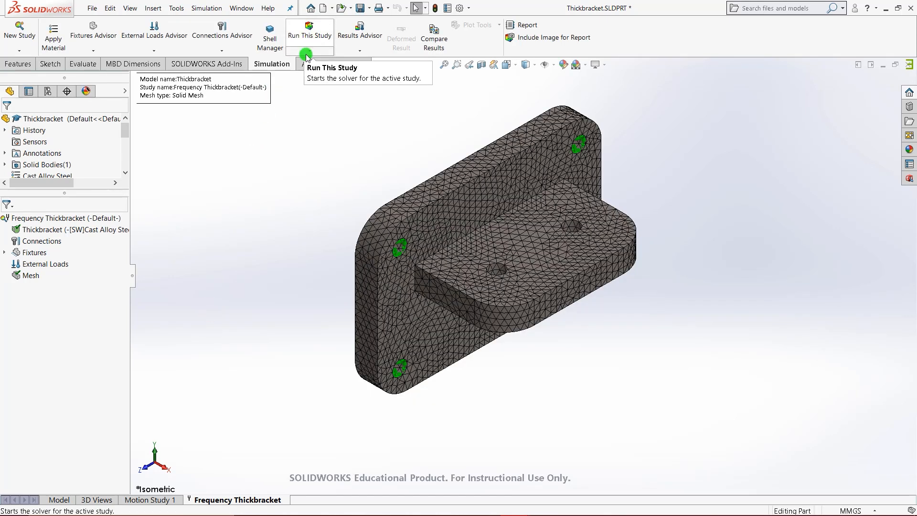
Run the Frequency Thickbracket study and inspect the first mode's amplitude plot from another angle
left_click(309, 33)
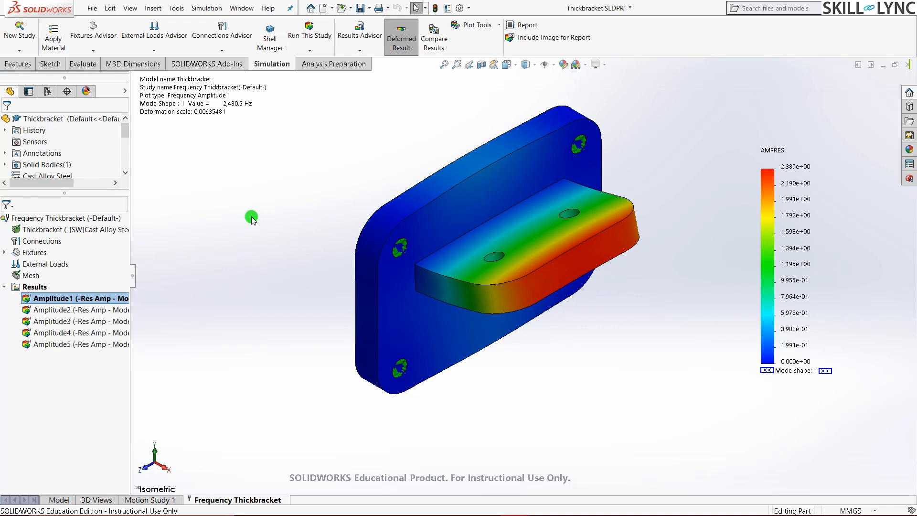
left_click(251, 217)
middle_click_drag(521, 282, 313, 310)
List the resonant frequencies of the Thickbracket study, review the modes, and close the list
left_click(34, 287)
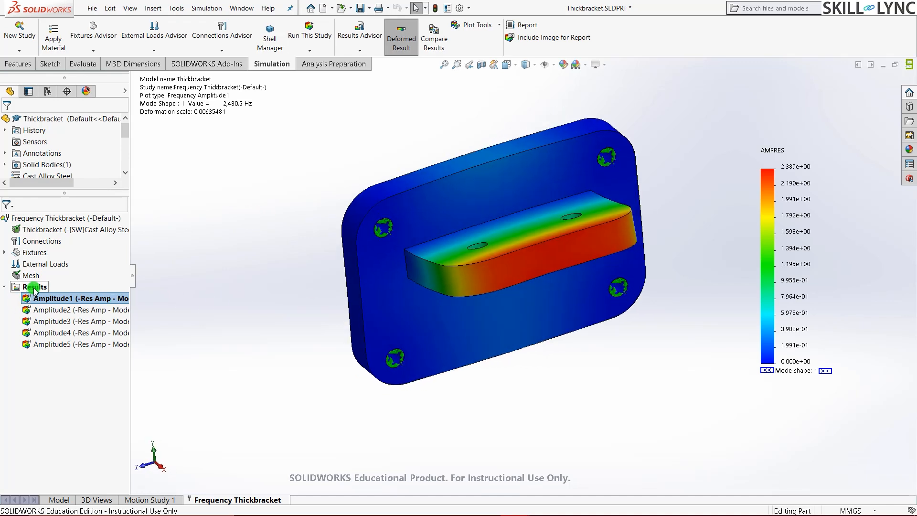
right_click(34, 287)
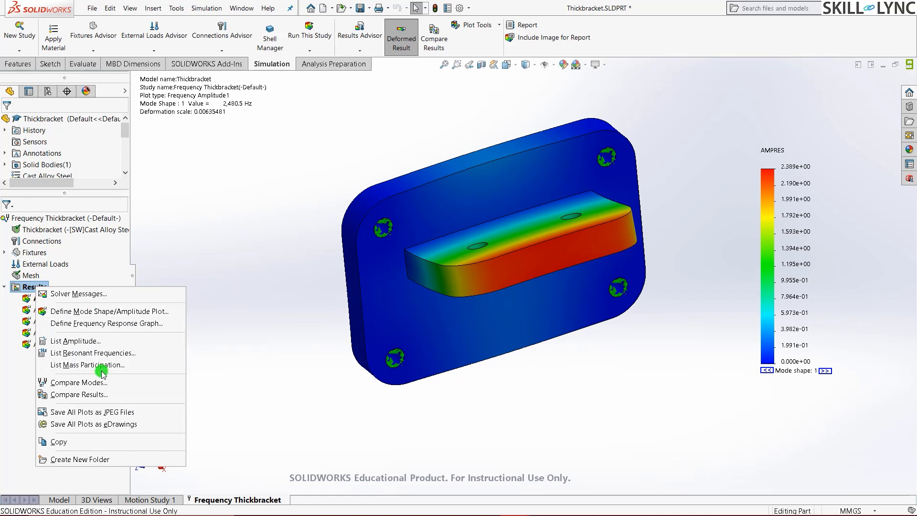
left_click(112, 352)
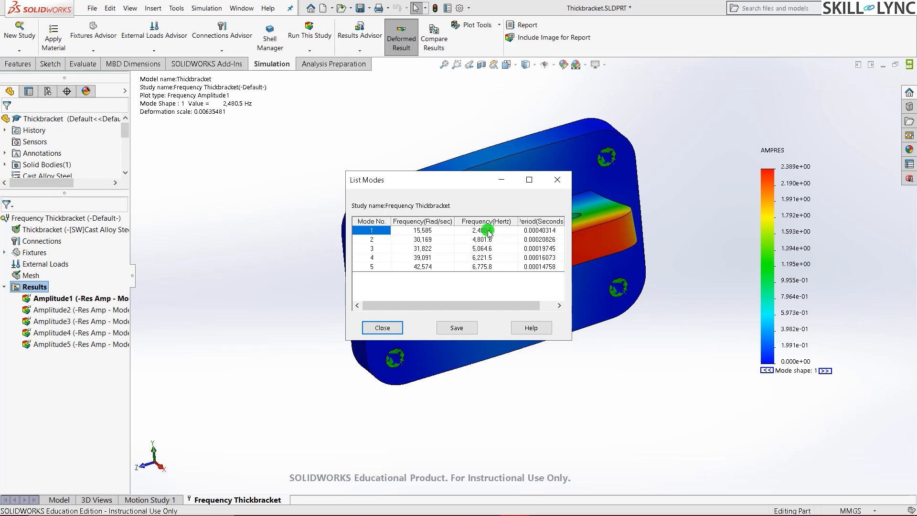
left_click(380, 328)
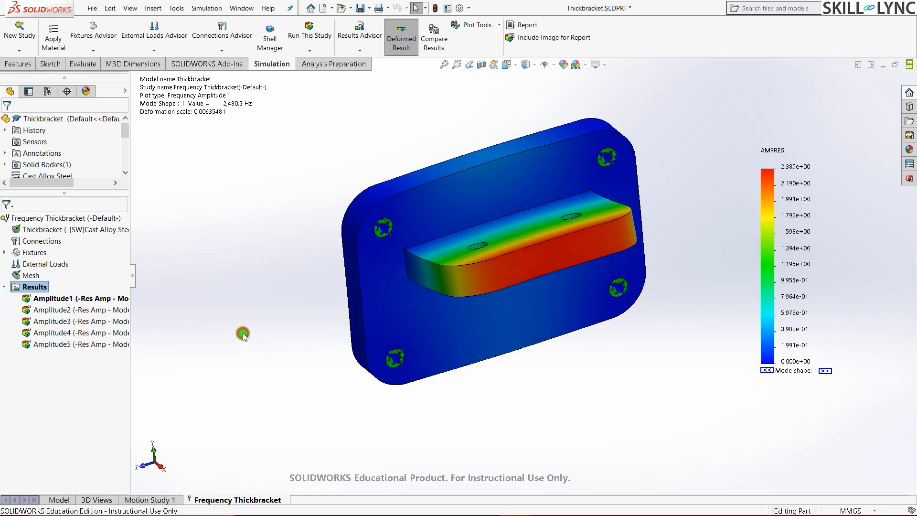
Minimize Thickbracket, restore the bracket with stiffner part, and inspect its rib before returning to the isometric view
left_click(883, 65)
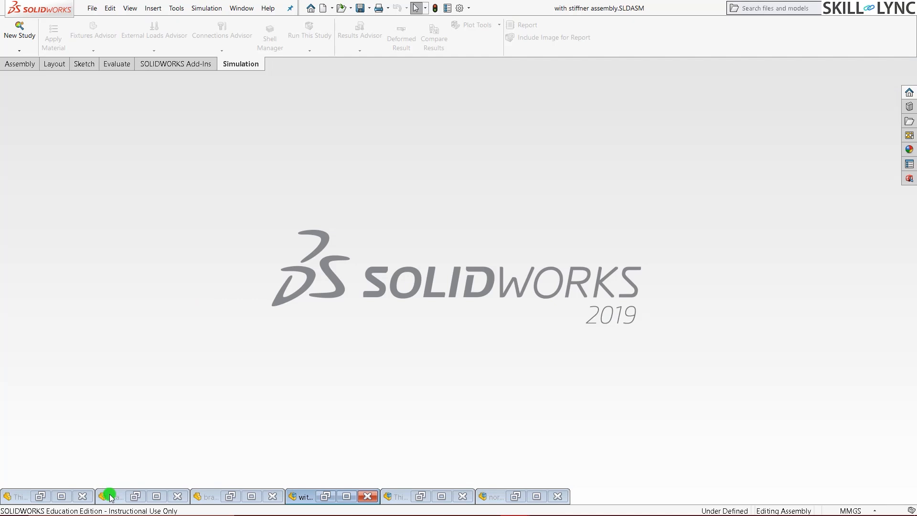
mouse_move(111, 497)
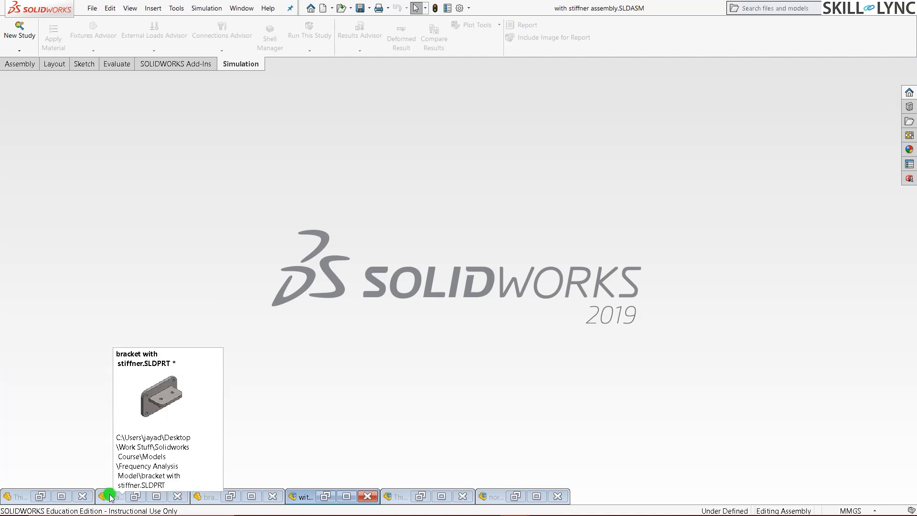
left_click(136, 496)
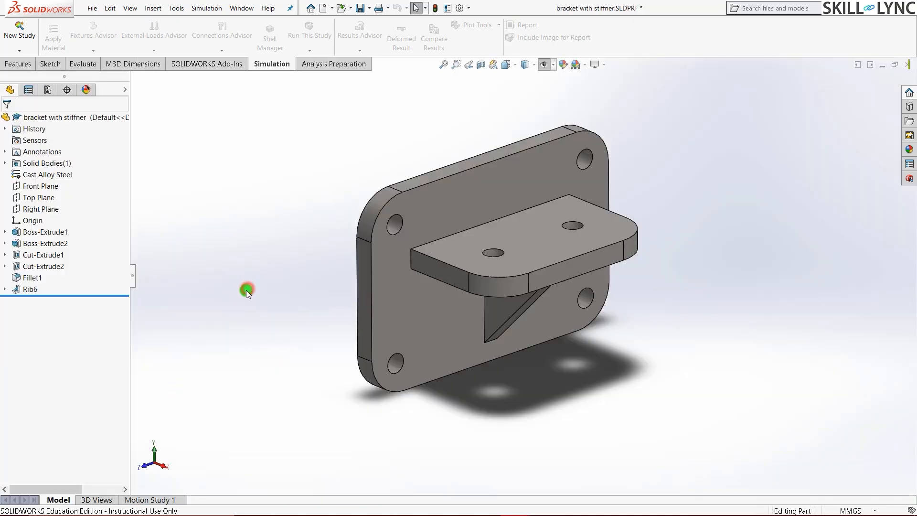
middle_click_drag(447, 262, 438, 219)
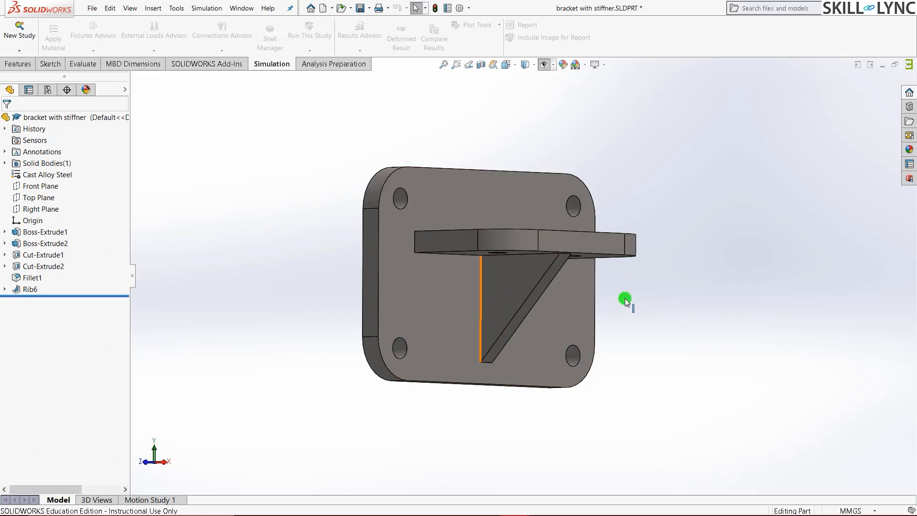
scroll(624, 298, "down", 2)
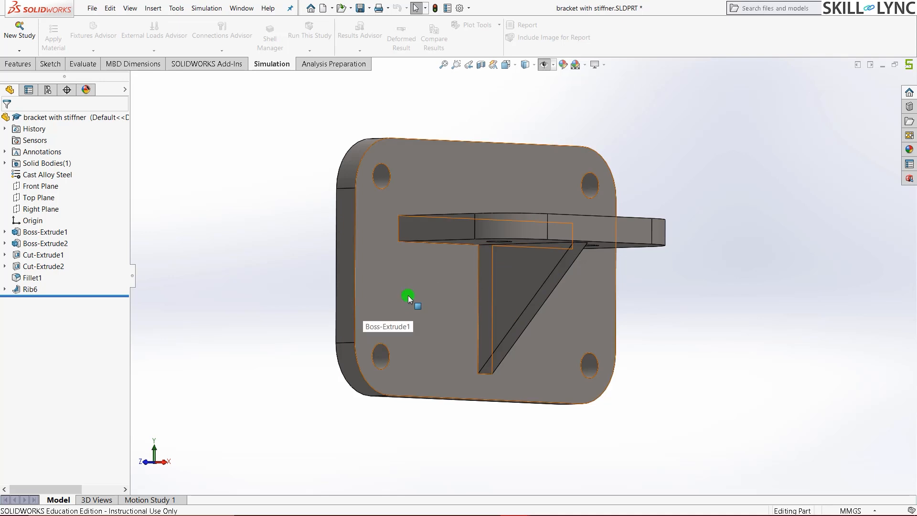
middle_click_drag(647, 207, 629, 240)
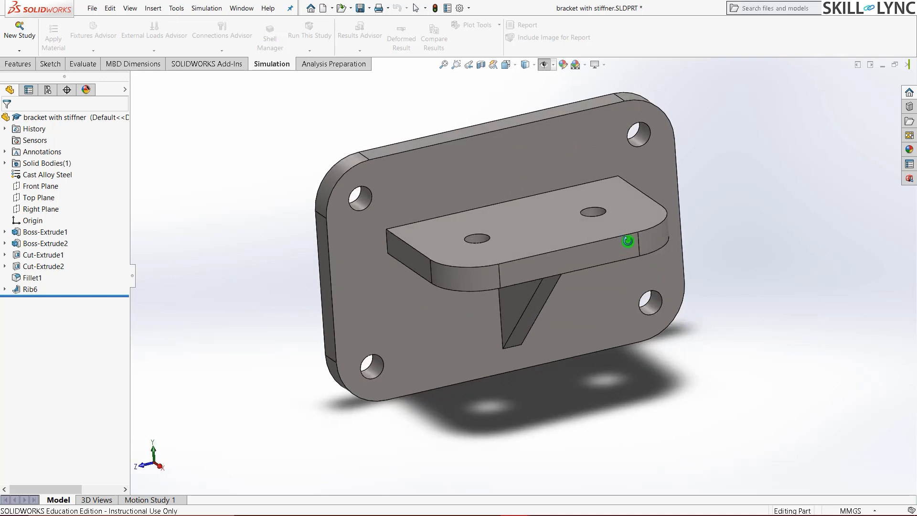
key("ctrl+7")
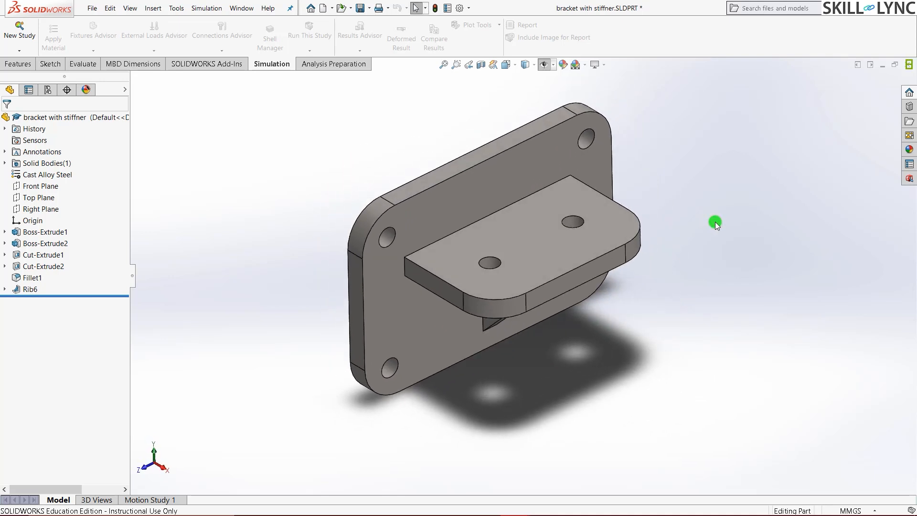
Create a frequency study named Frequency Stiffner for the stiffened bracket
left_click(19, 30)
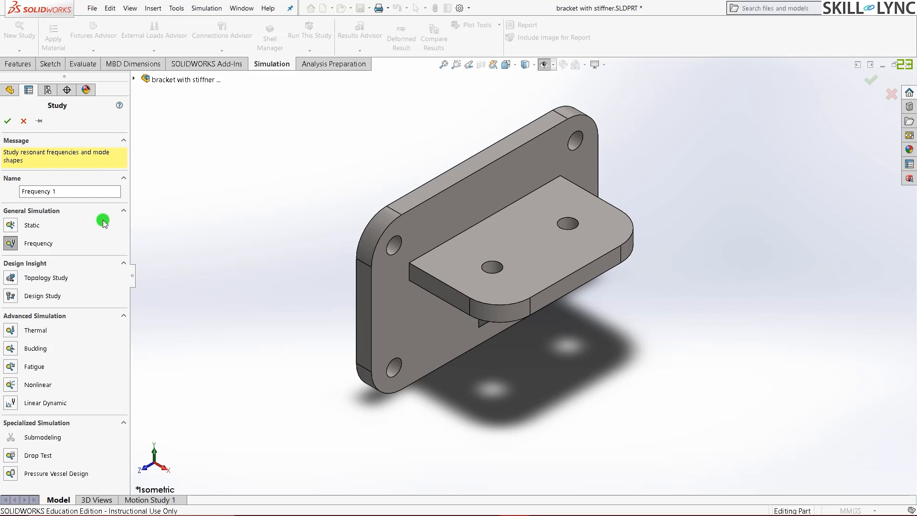
double_click(68, 191)
type("Stiffner")
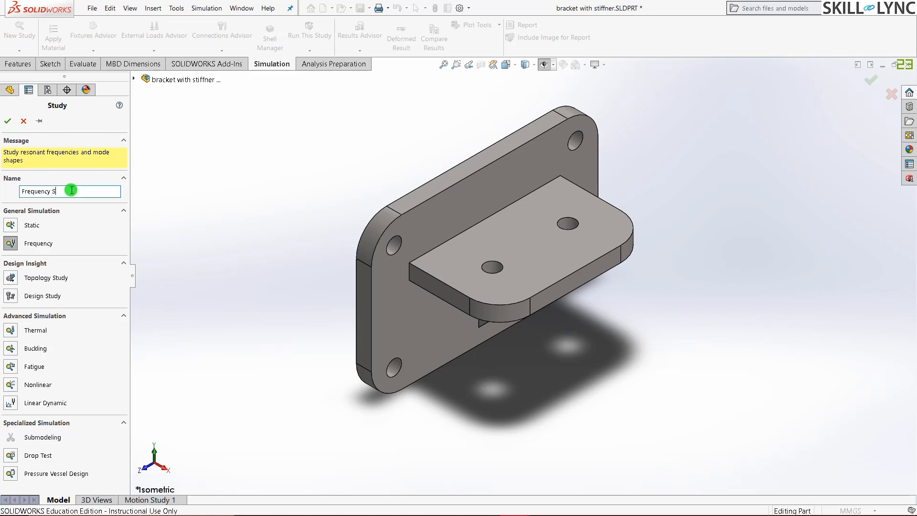
left_click(7, 121)
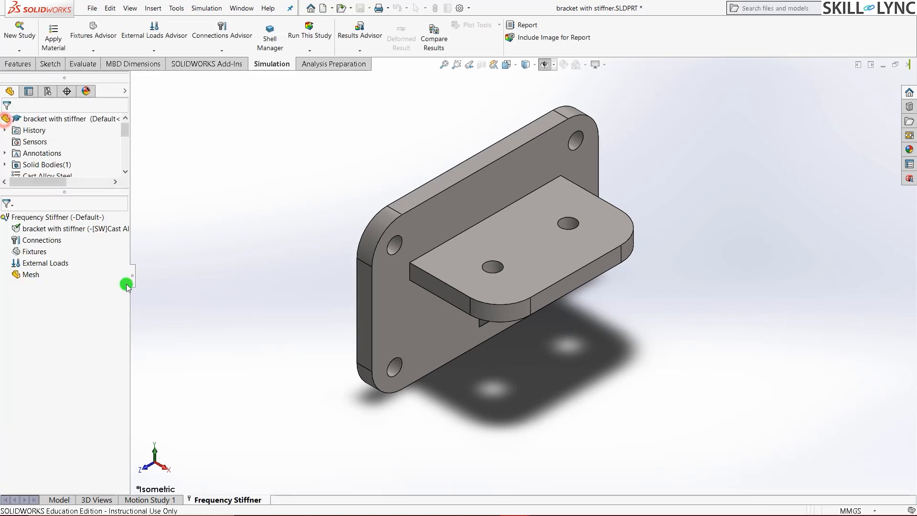
Apply a Fixed Geometry fixture to the cylindrical faces of the four mounting holes in the stiffened bracket's back plate
left_click(30, 252)
right_click(30, 251)
left_click(71, 260)
scroll(386, 242, "up", 3)
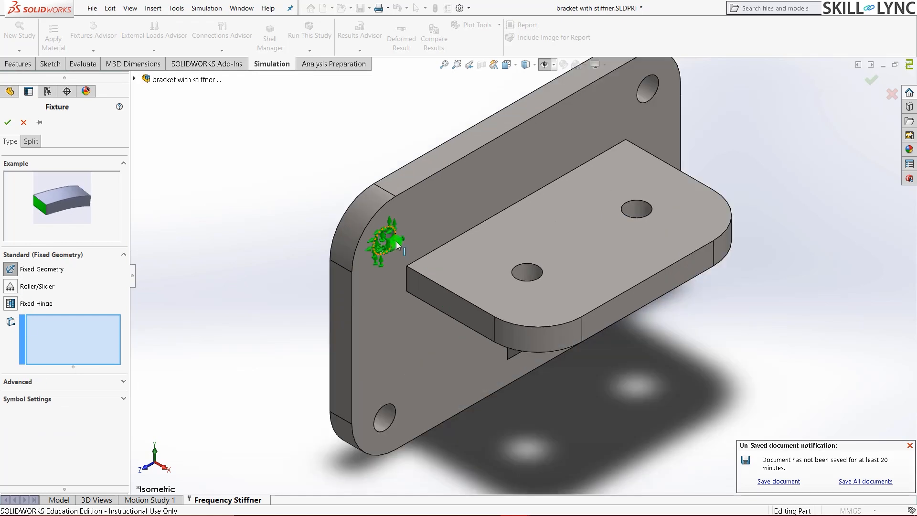
left_click(384, 240)
left_click(647, 88)
left_click(384, 418)
middle_click_drag(283, 397, 267, 370)
scroll(504, 310, "up", 2)
left_click(505, 306)
scroll(601, 331, "down", 2)
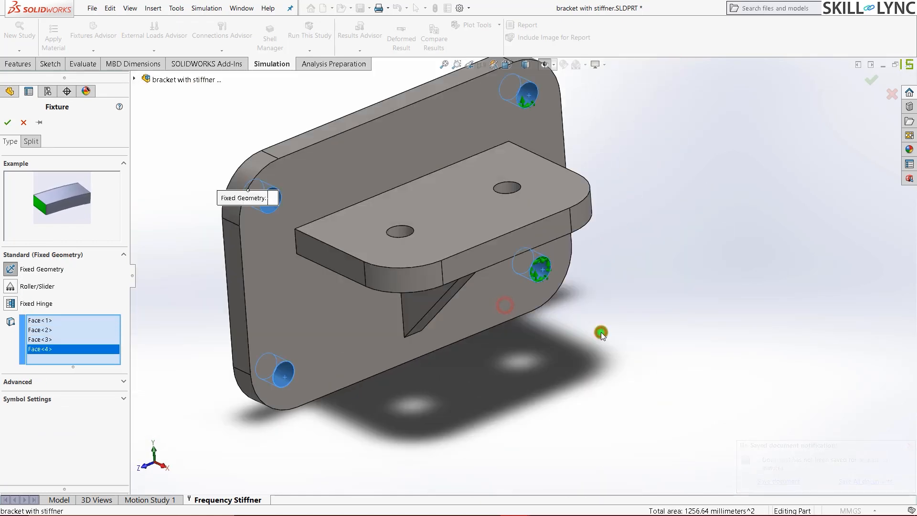
key("ctrl+7")
left_click(6, 123)
Mesh the stiffened bracket and run the Frequency Stiffner study
right_click(30, 275)
left_click(115, 306)
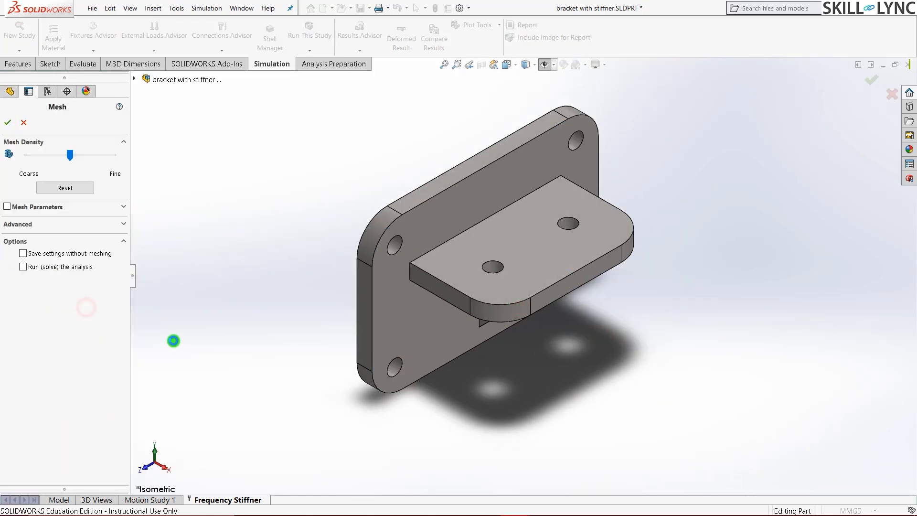
left_click(123, 207)
left_click(62, 233)
key("Return")
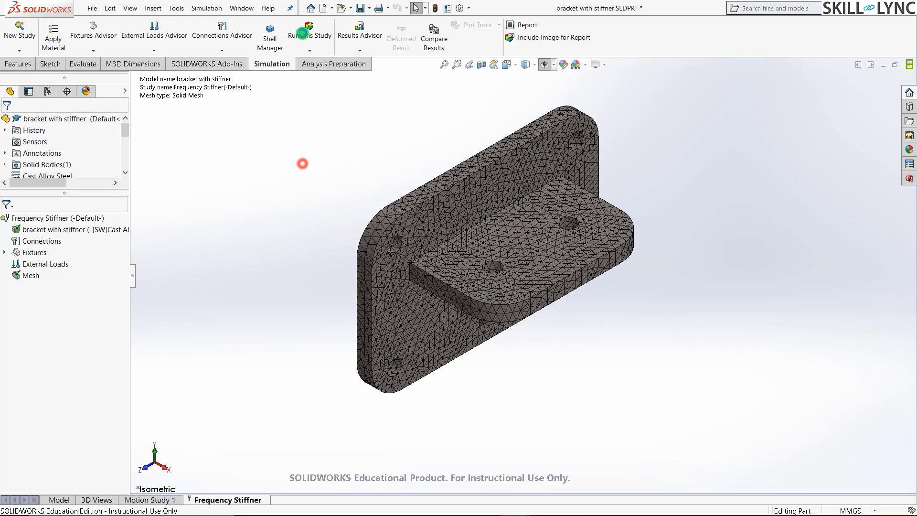
left_click(304, 34)
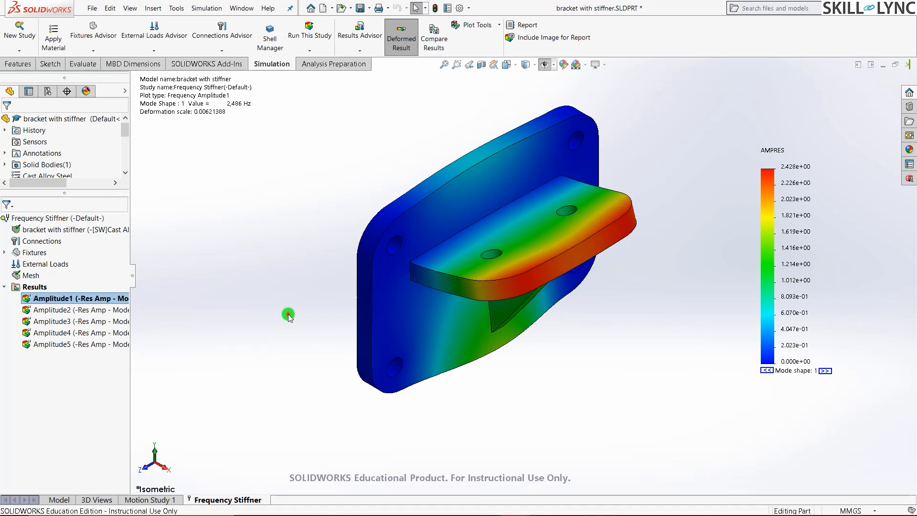
Check the properties of the Frequency Stiffner study and close them without changing anything
middle_click_drag(548, 317, 523, 330)
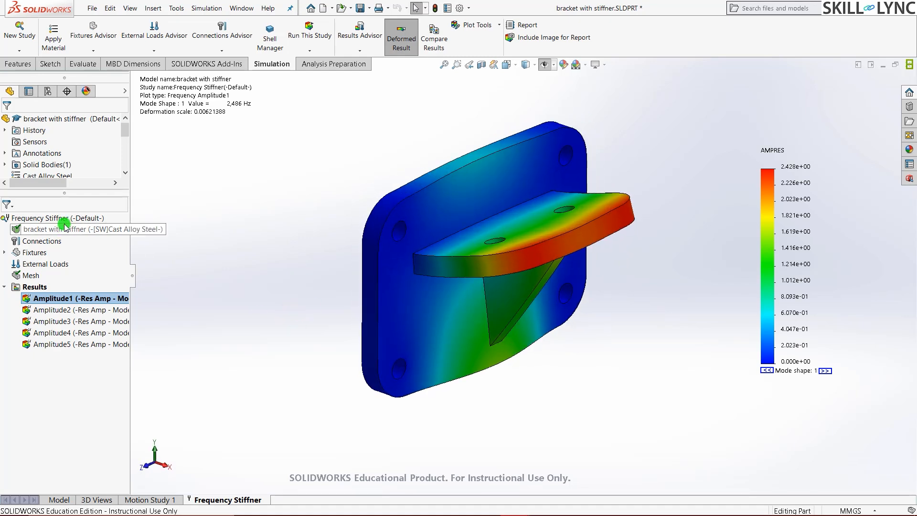
right_click(67, 218)
left_click(118, 325)
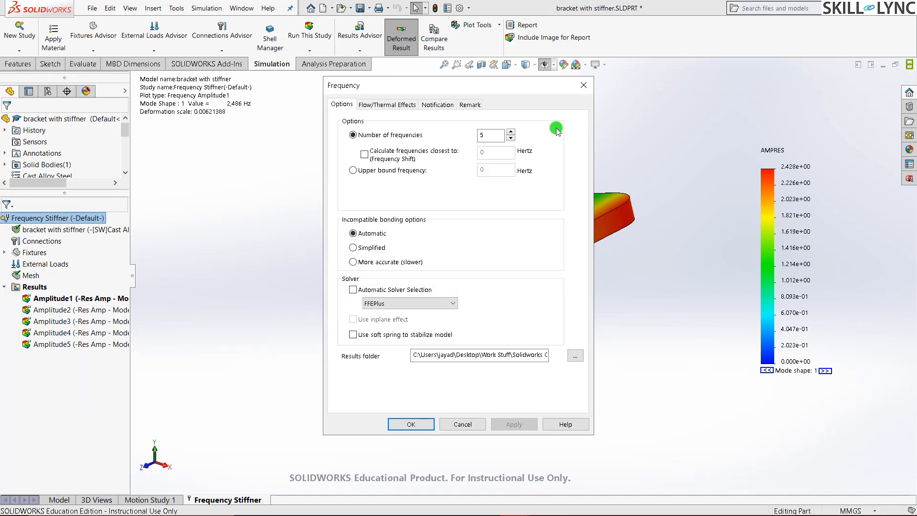
left_click(583, 92)
left_click(300, 141)
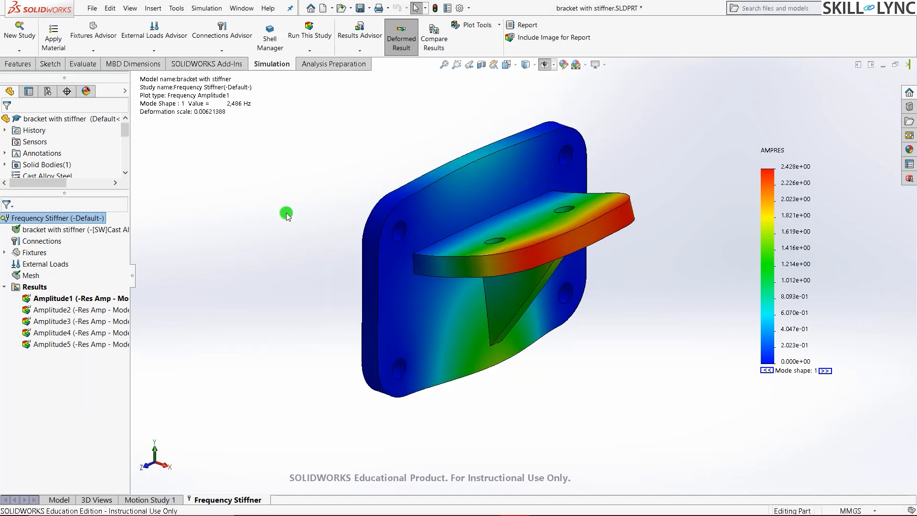
Inspect the first mode's amplitude plot on the stiffened bracket from several angles, including the rib and the shelf
key("ctrl+7")
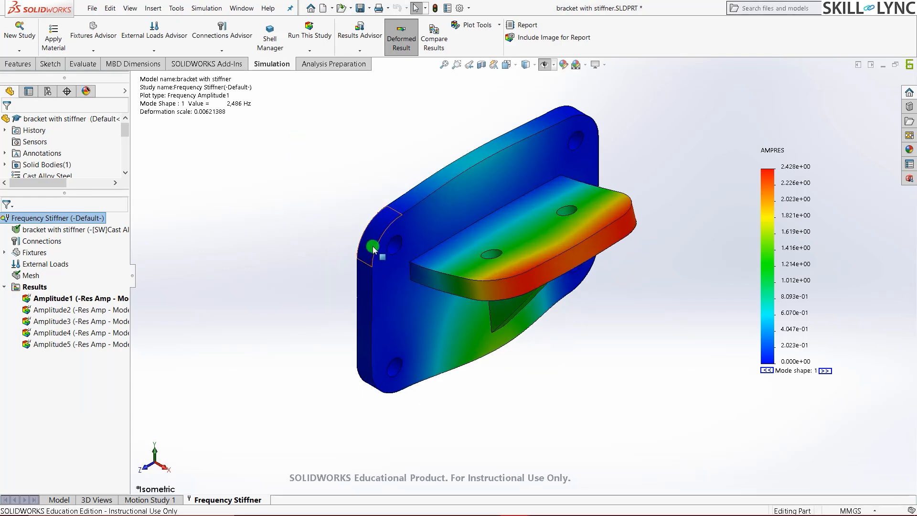
middle_click_drag(354, 241, 332, 150)
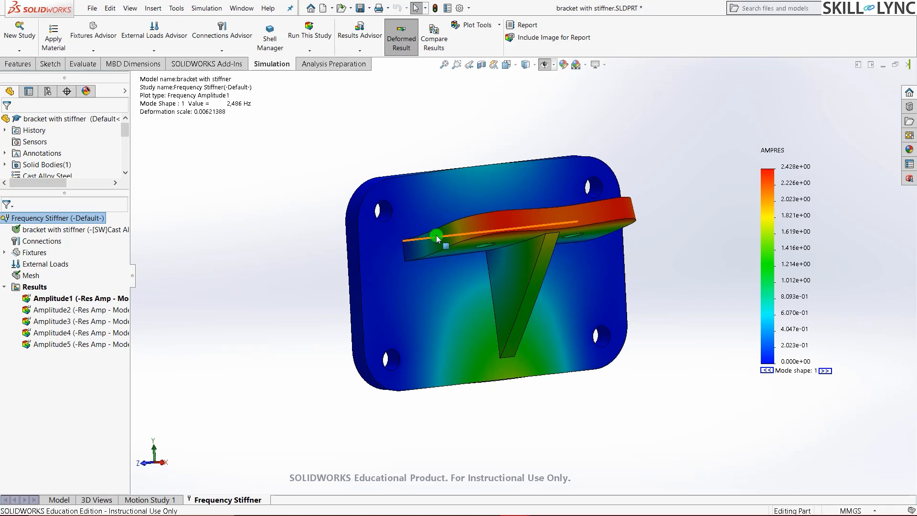
middle_click_drag(436, 237, 466, 239)
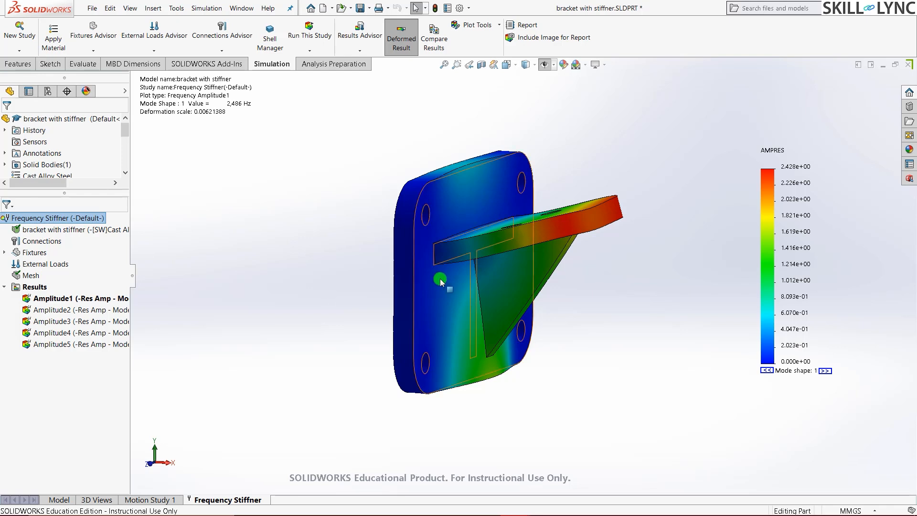
middle_click_drag(540, 242, 507, 281)
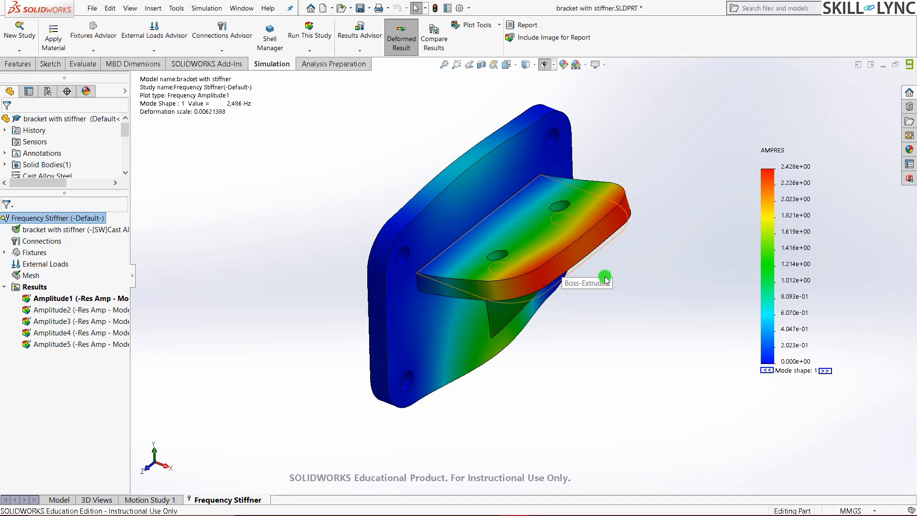
middle_click_drag(591, 262, 607, 202)
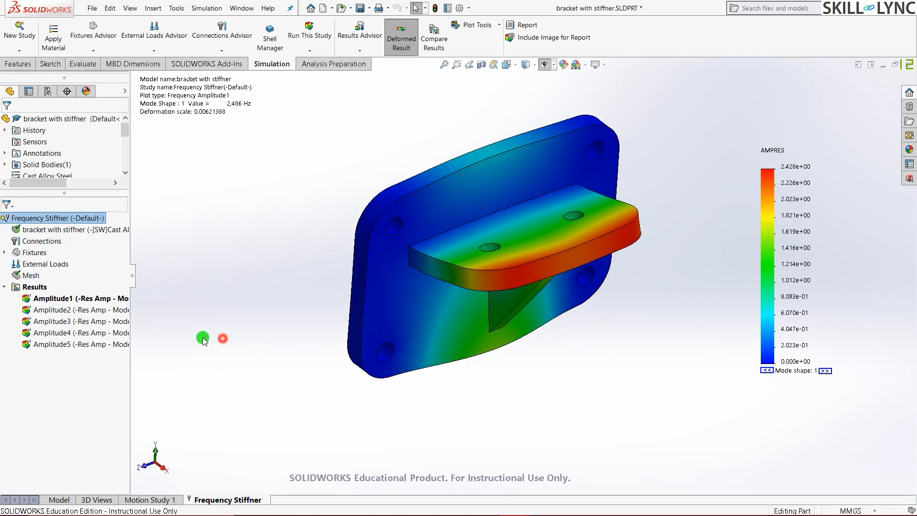
List the resonant frequencies of the Frequency Stiffner study, close the list, and restore the isometric view
right_click(31, 287)
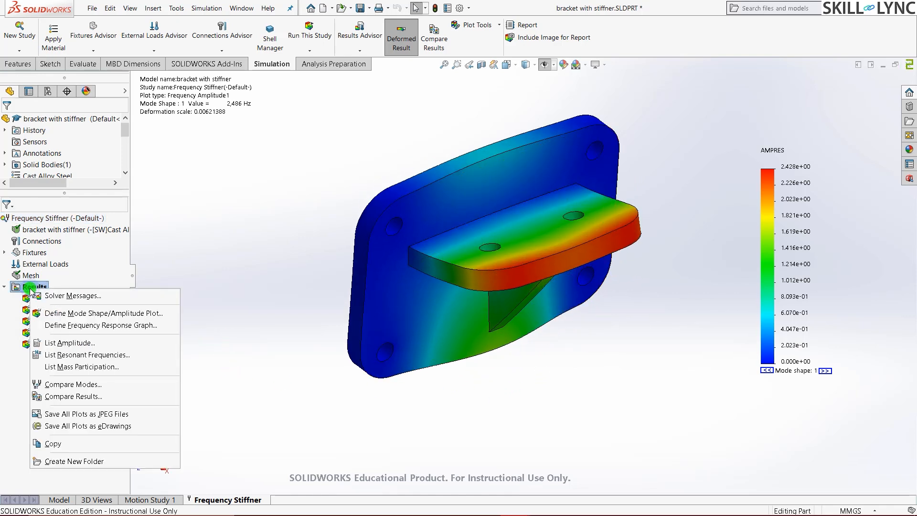
left_click(93, 356)
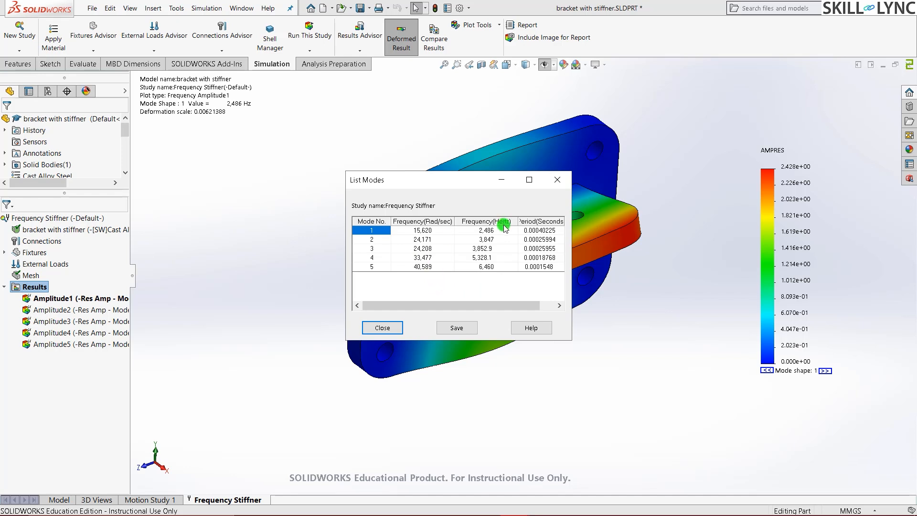
left_click(382, 327)
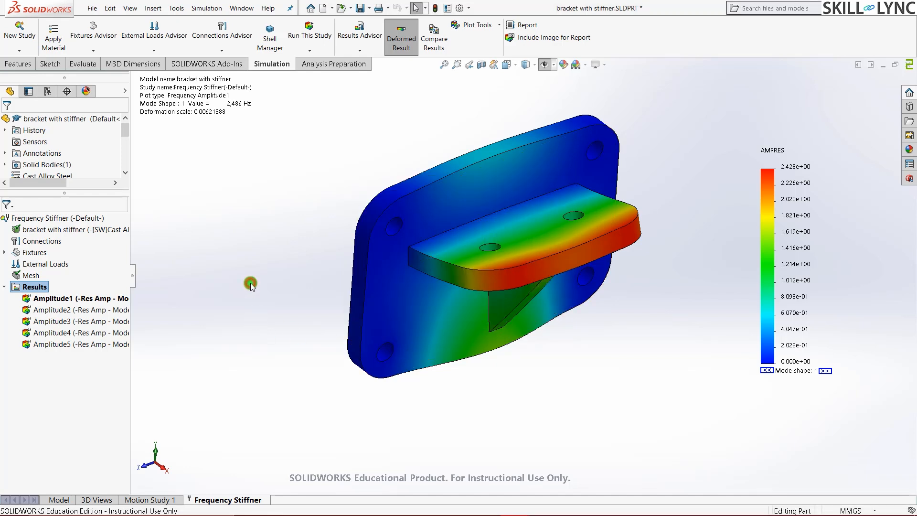
key("ctrl+7")
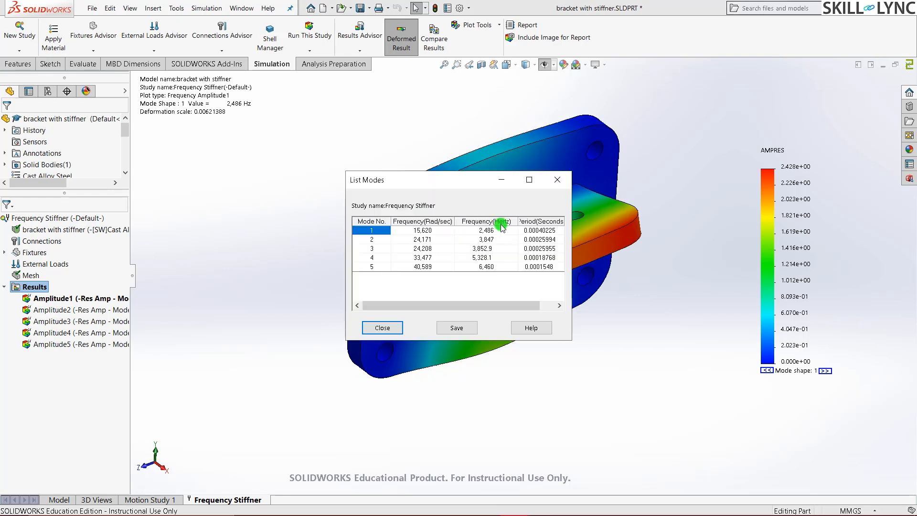
left_click(379, 383)
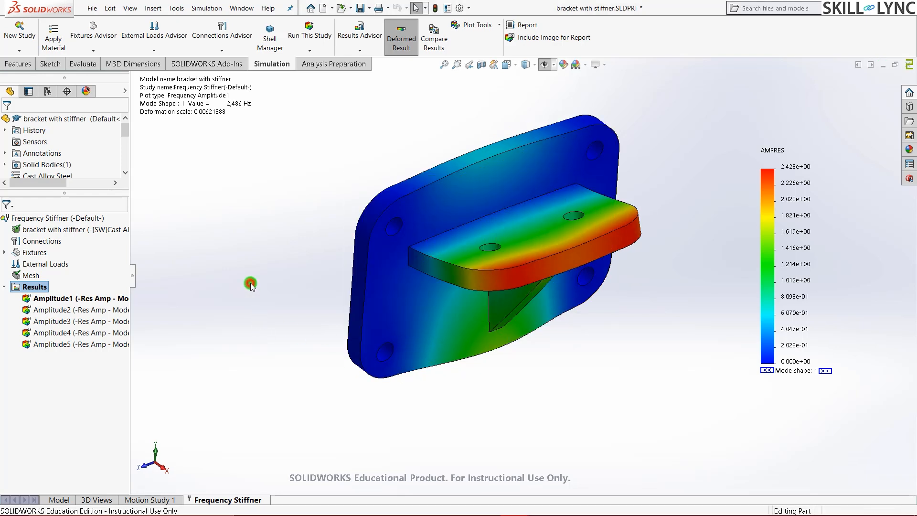
key("ctrl+7")
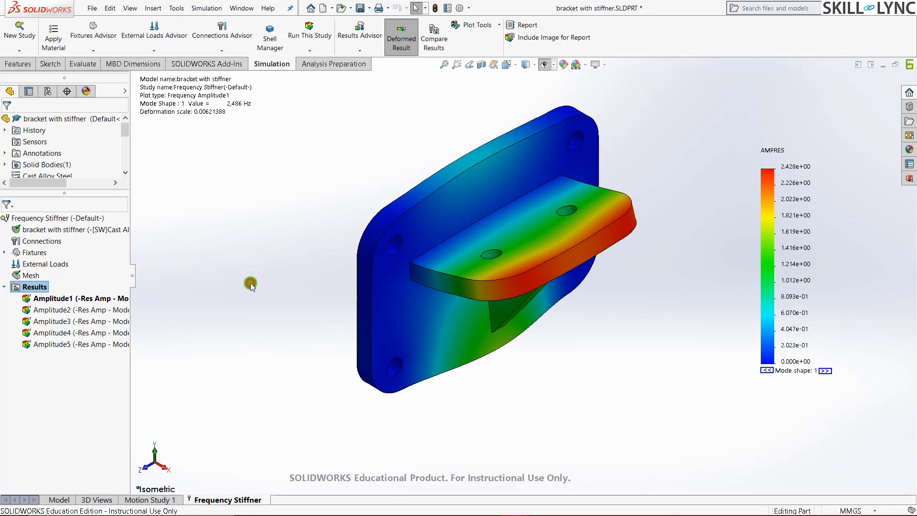
Switch from the stiffened bracket to the normal bracket assembly and inspect its base and brackets before returning to the isometric view
left_click(878, 67)
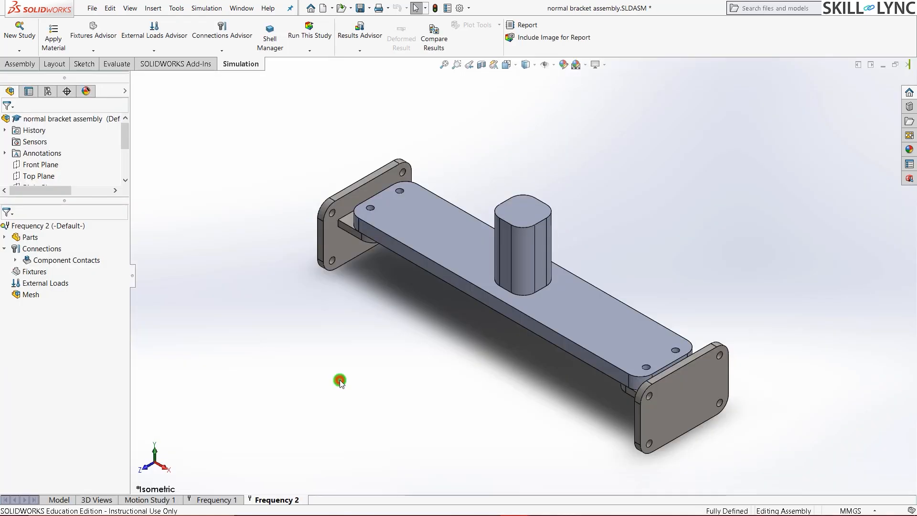
scroll(363, 231, "down", 2)
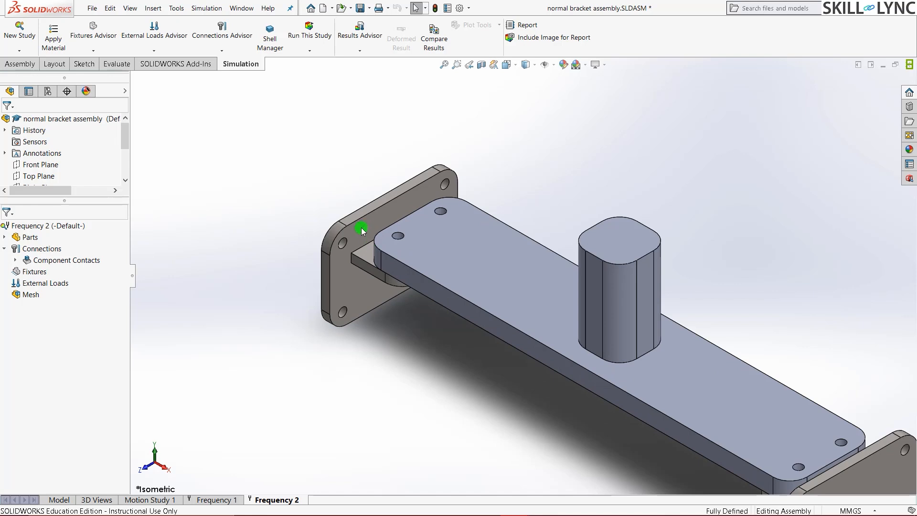
scroll(669, 382, "up", 3)
scroll(769, 406, "down", 2)
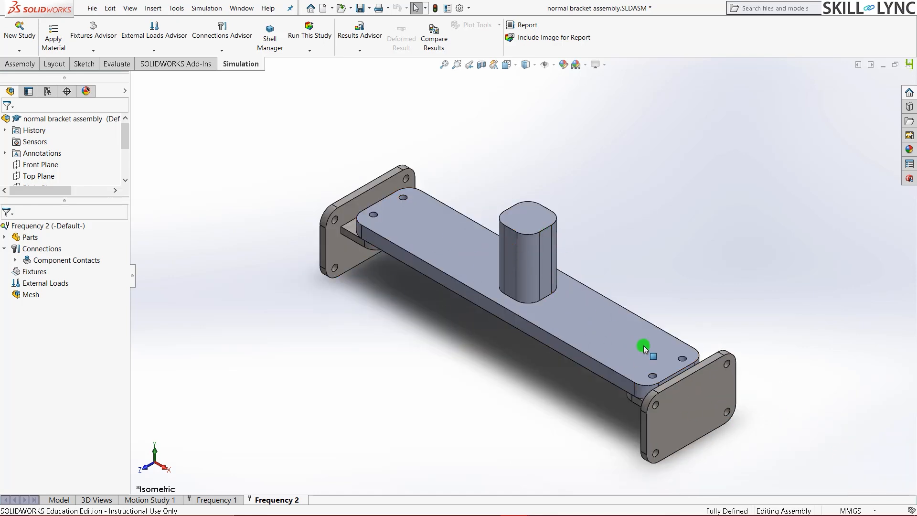
middle_click_drag(643, 349, 434, 289)
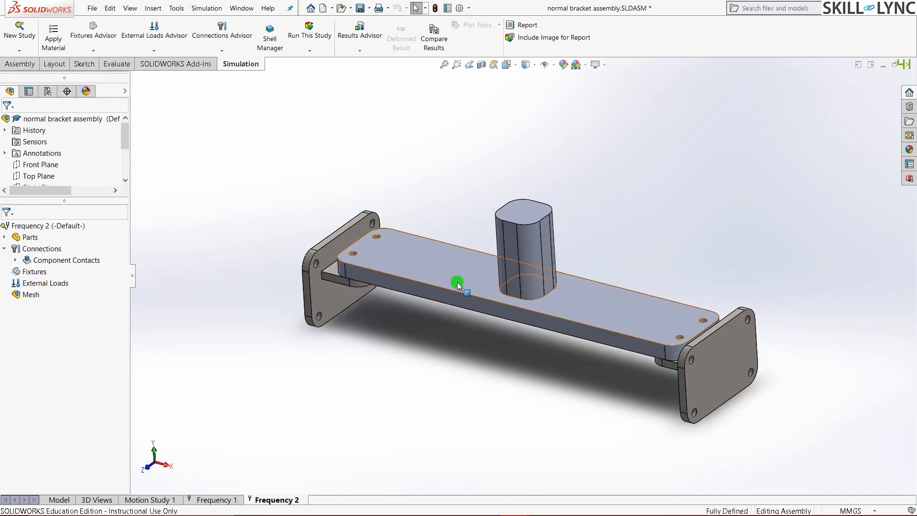
scroll(472, 306, "up", 2)
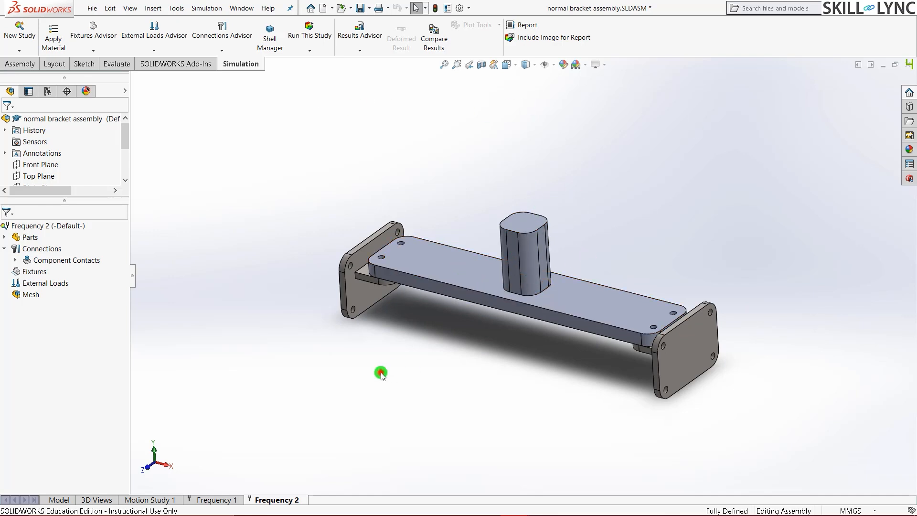
scroll(368, 366, "down", 1)
key("ctrl+7")
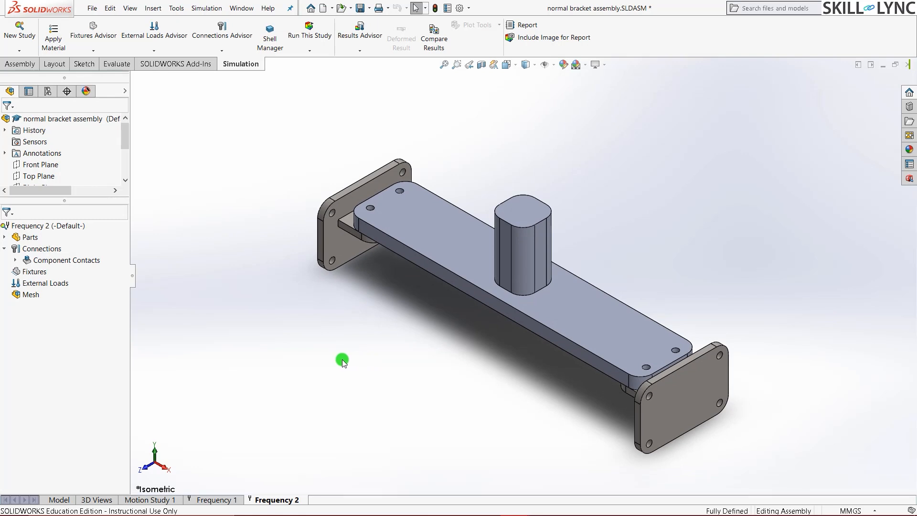
Apply Cast Alloy Steel to the Base-1 part in the Frequency 2 study
left_click(4, 238)
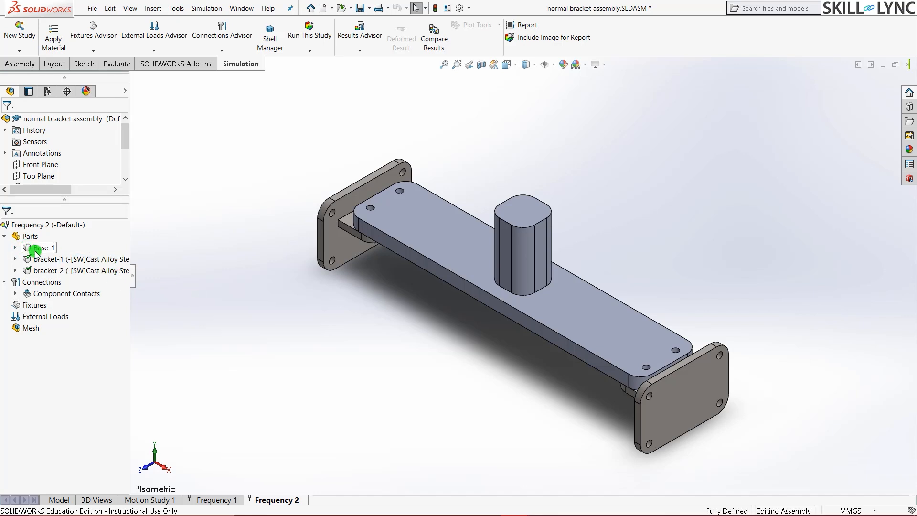
left_click(437, 240)
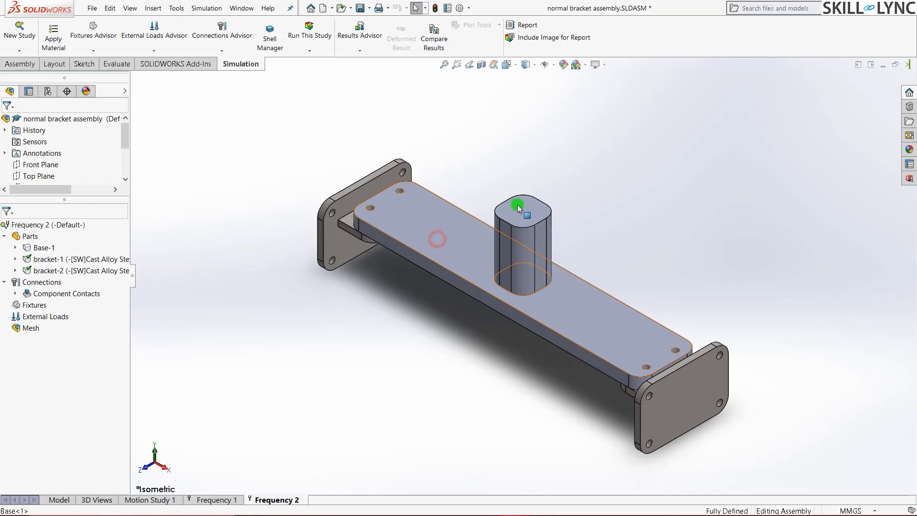
left_click(251, 313)
left_click(33, 248)
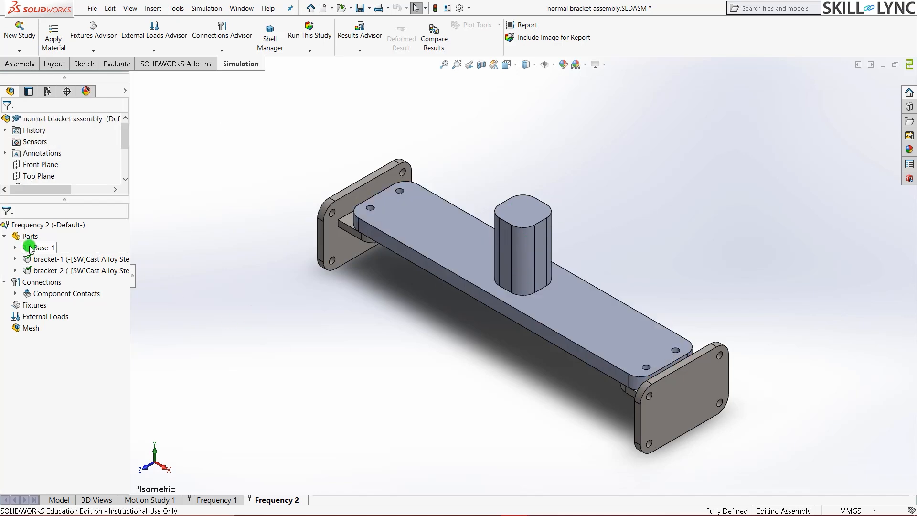
right_click(34, 248)
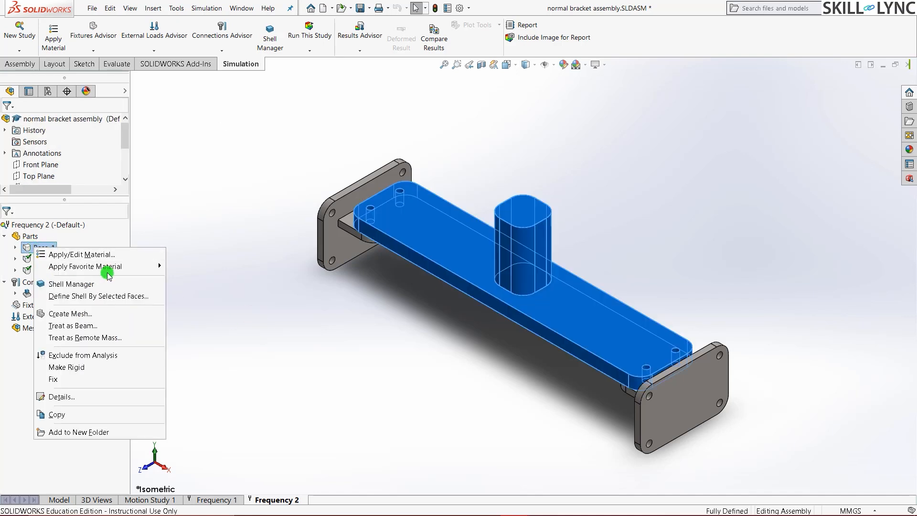
mouse_move(125, 267)
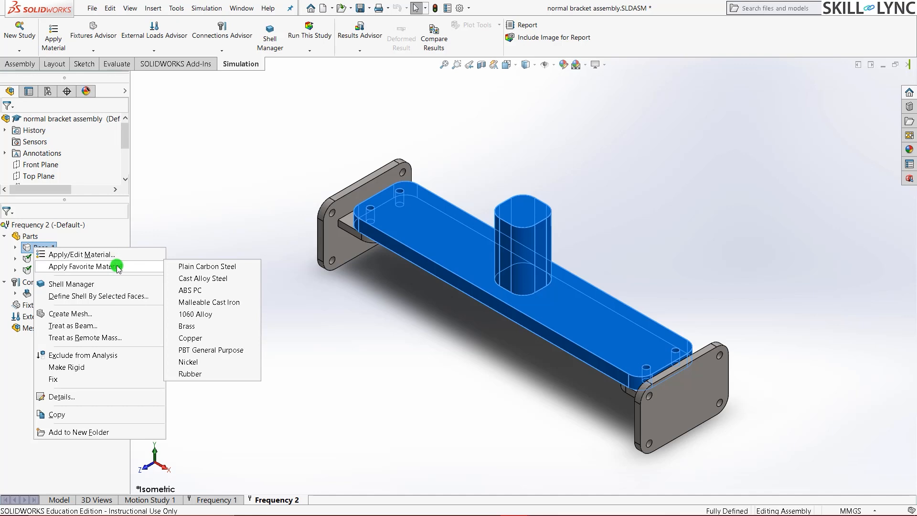
left_click(197, 277)
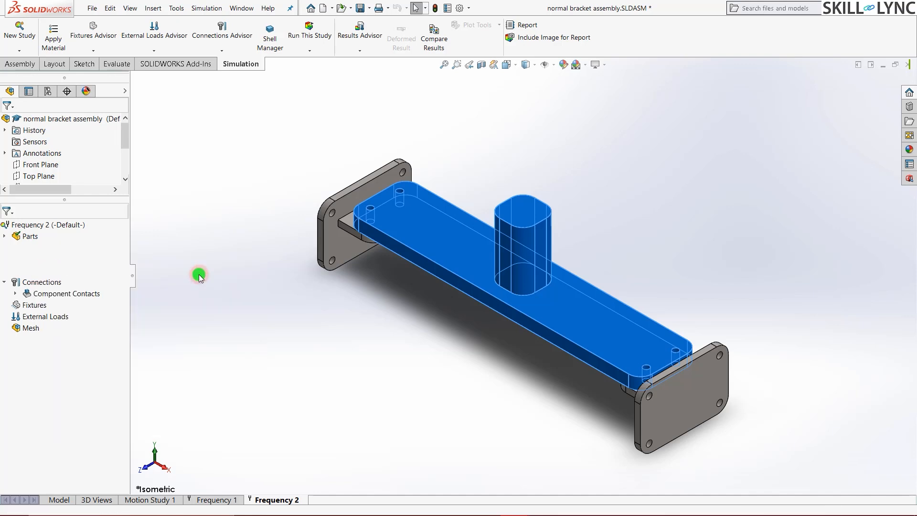
Start a Fixed Geometry fixture in the Frequency 2 study and select the two upper mounting holes of bracket-1
right_click(34, 305)
left_click(50, 314)
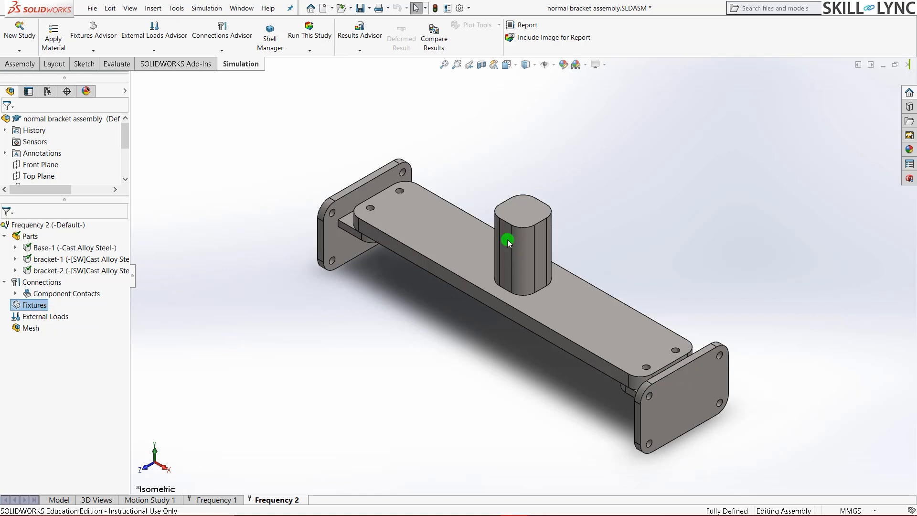
scroll(443, 180, "down", 2)
scroll(439, 173, "down", 3)
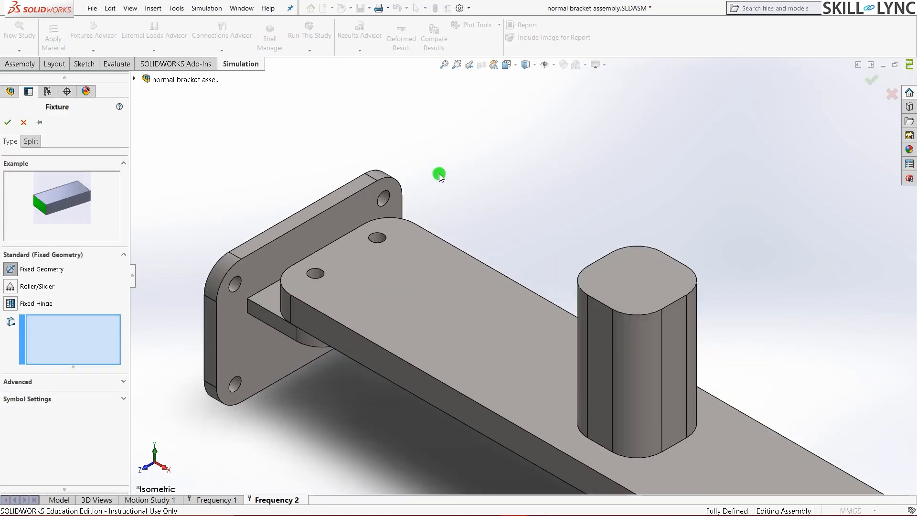
scroll(439, 210, "up", 1)
scroll(428, 257, "down", 2)
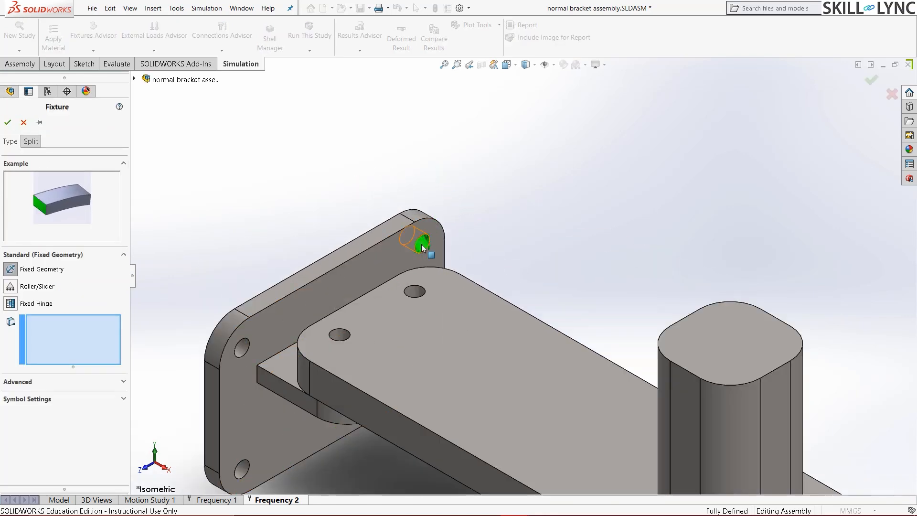
left_click(424, 247)
scroll(478, 233, "up", 2)
scroll(311, 302, "down", 2)
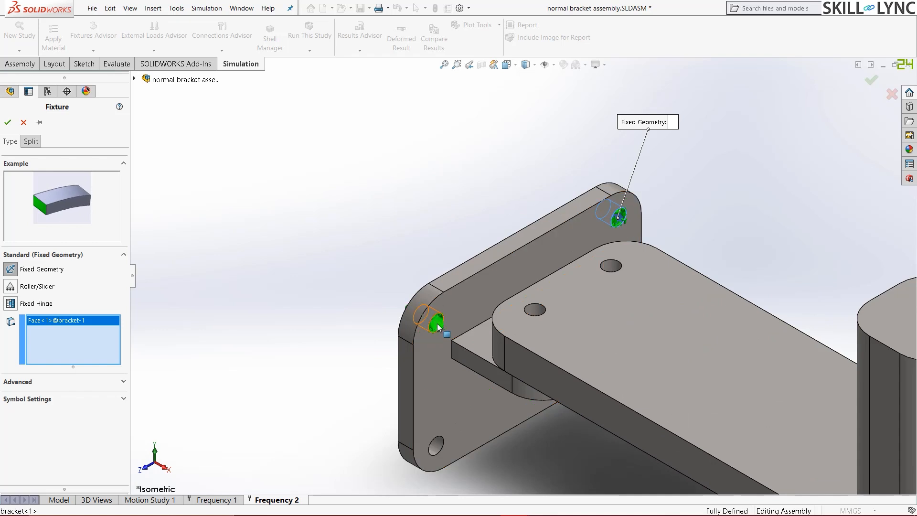
left_click(435, 324)
Add the two lower mounting holes of bracket-1 to the Fixed Geometry selection
scroll(478, 363, "down", 2)
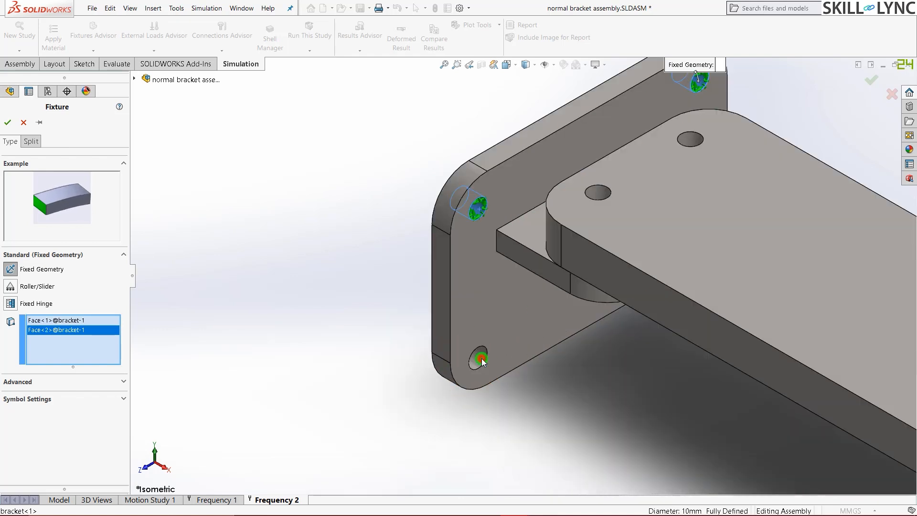
left_click(481, 360)
scroll(745, 354, "up", 2)
middle_click_drag(745, 354, 753, 391)
scroll(752, 380, "down", 2)
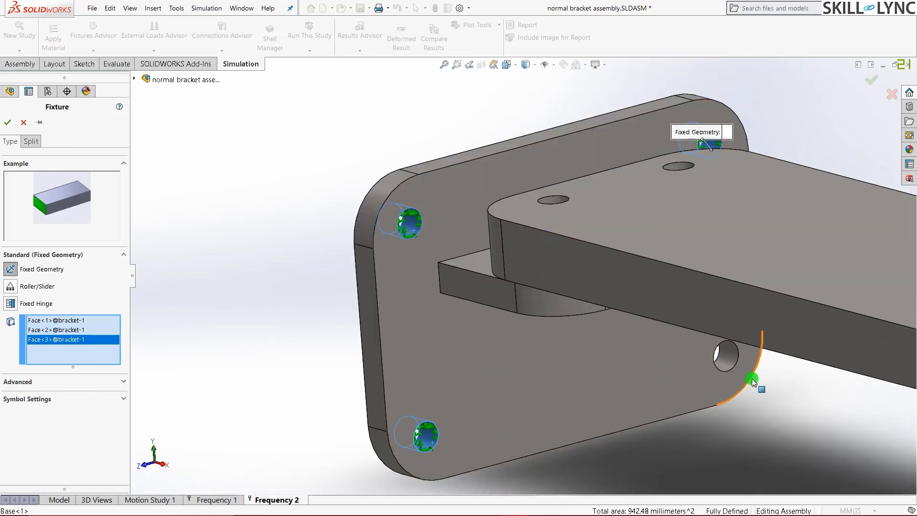
scroll(745, 373, "up", 2)
left_click(707, 343)
scroll(430, 386, "up", 2)
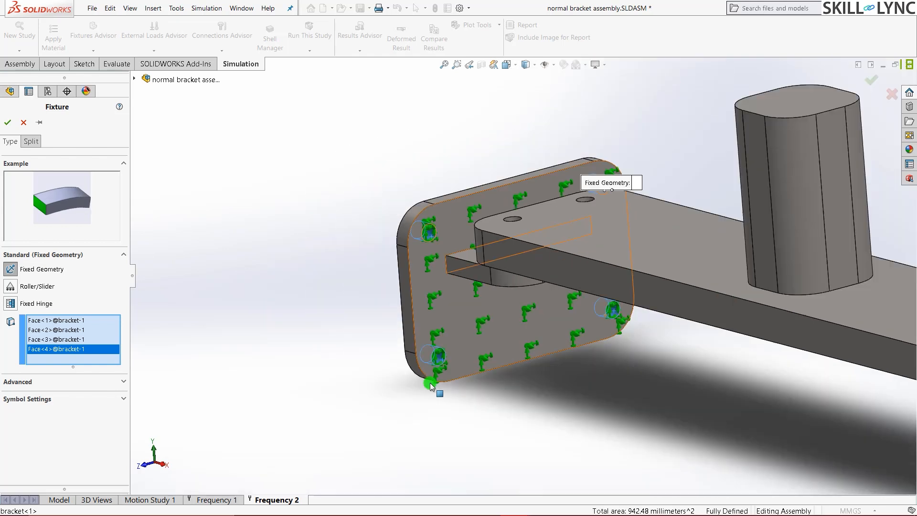
Add the four mounting holes of bracket-2 to the Fixed Geometry selection, restore the isometric view, and accept the fixture
scroll(549, 363, "up", 3)
scroll(754, 344, "down", 3)
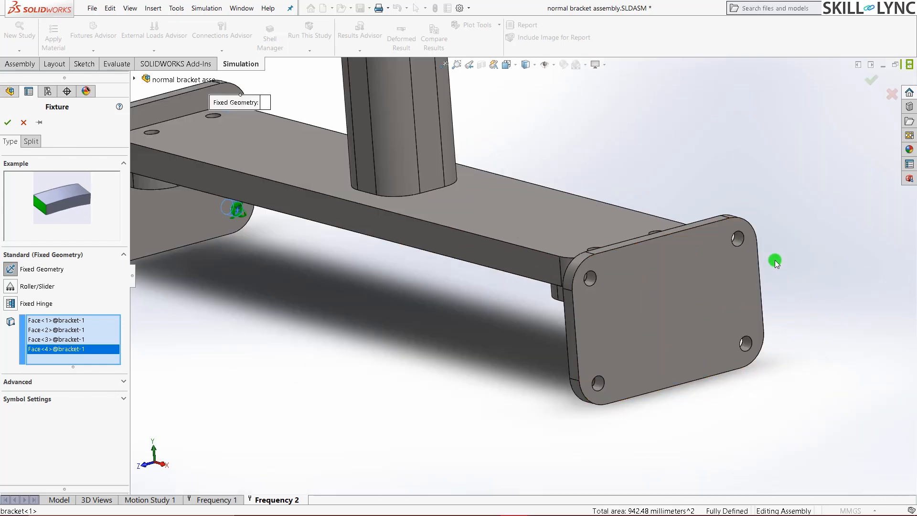
scroll(769, 262, "down", 3)
left_click(573, 327)
scroll(525, 315, "up", 2)
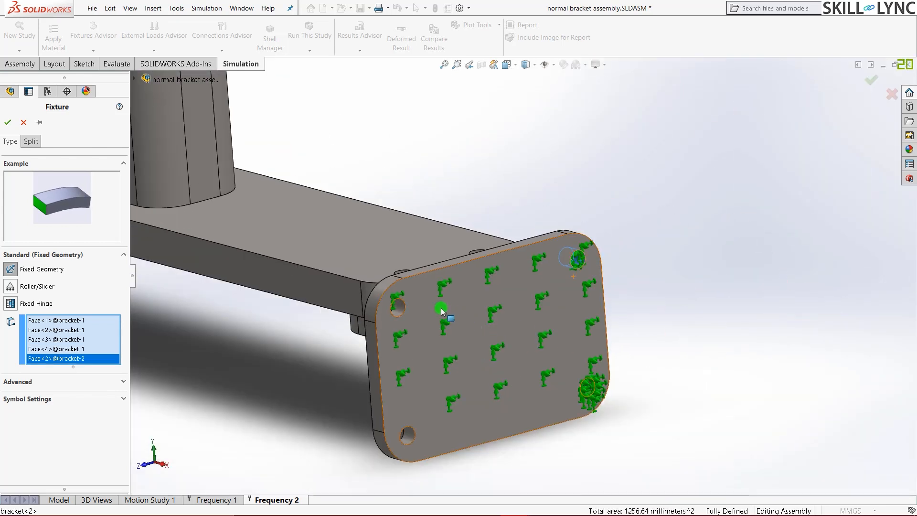
scroll(426, 313, "down", 2)
left_click(390, 306)
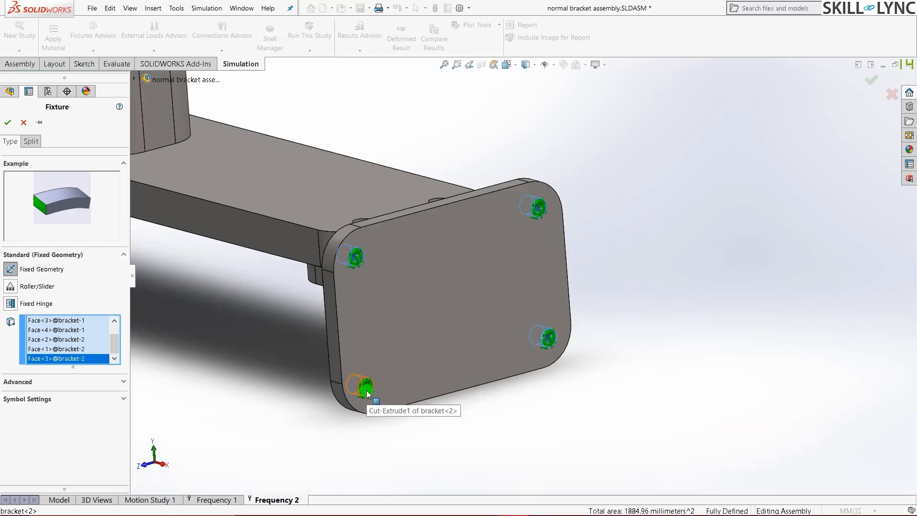
left_click(486, 362)
key("ctrl+7")
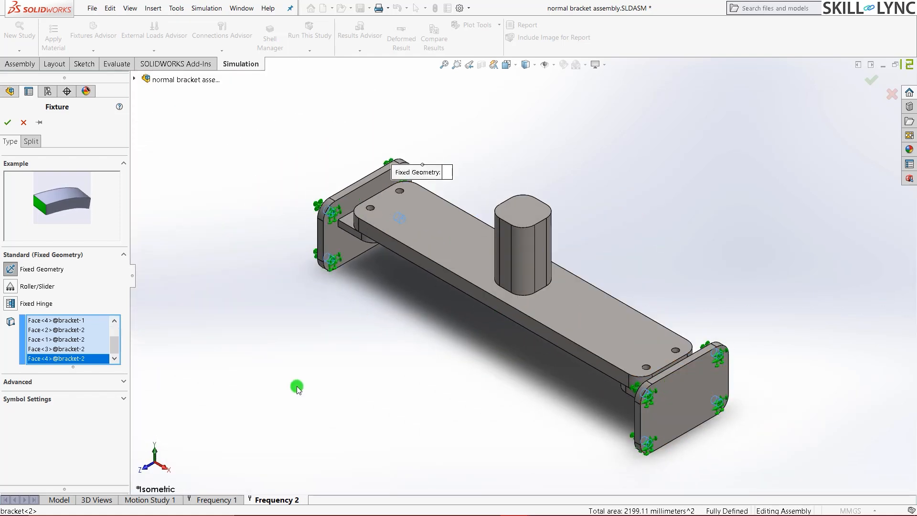
left_click(6, 124)
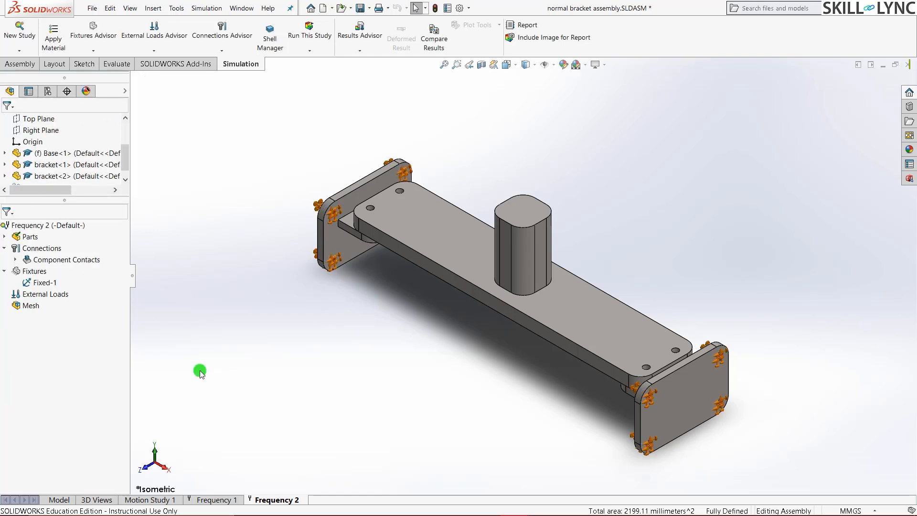
Mesh the assembly with a curvature-based mesh using a 15 mm maximum and 3 mm minimum element size
right_click(18, 306)
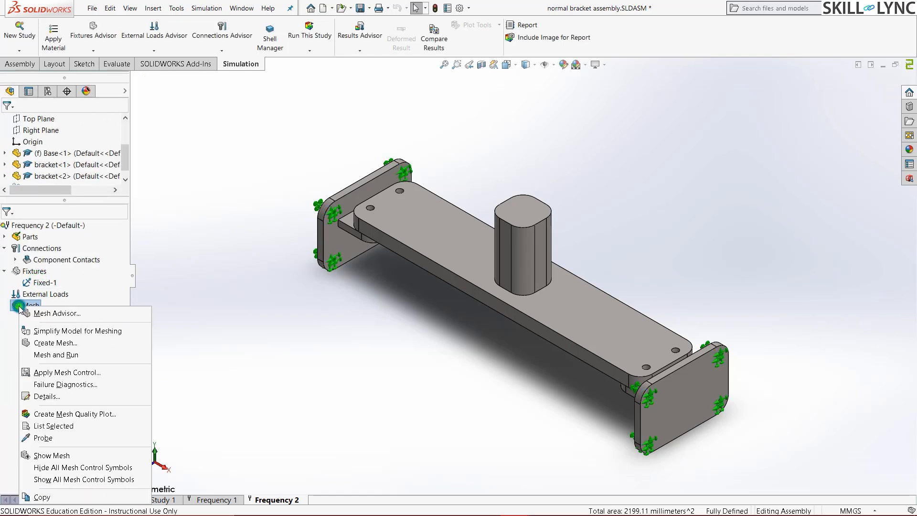
left_click(58, 343)
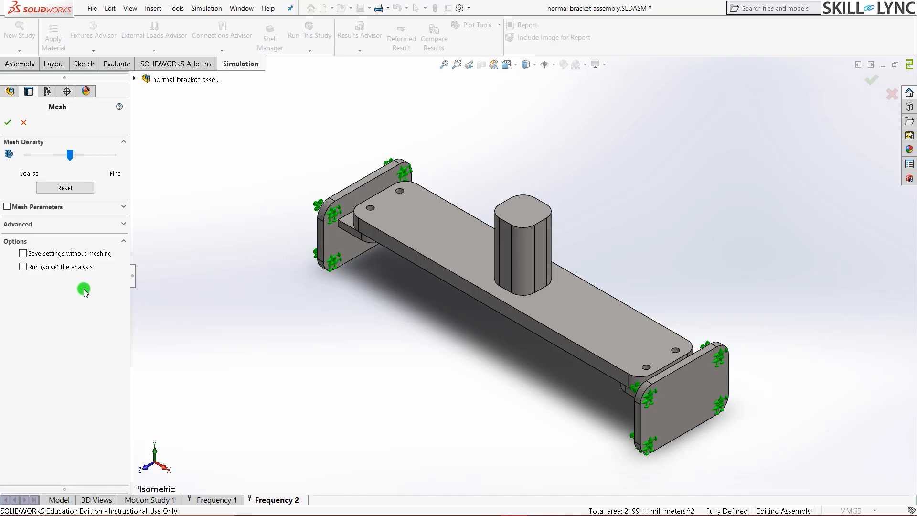
left_click(124, 209)
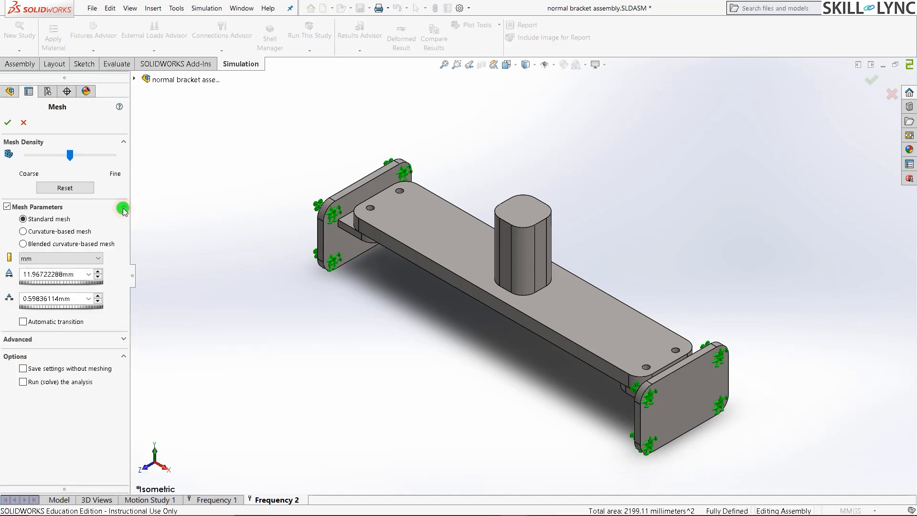
left_click(72, 232)
left_click(53, 271)
double_click(53, 272)
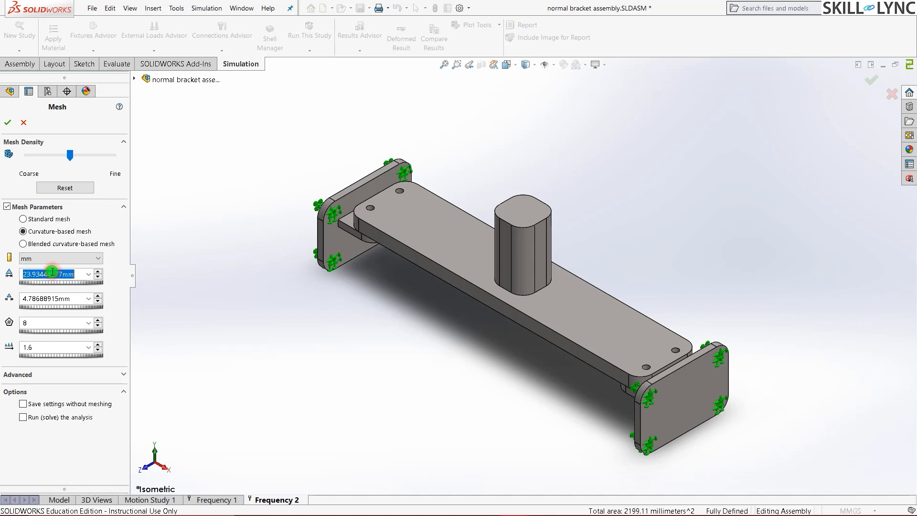
type("155")
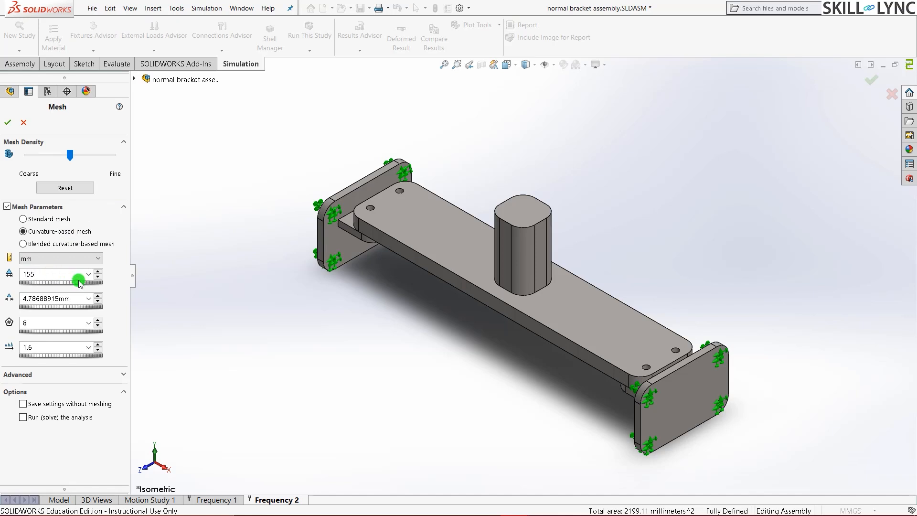
left_click(170, 274)
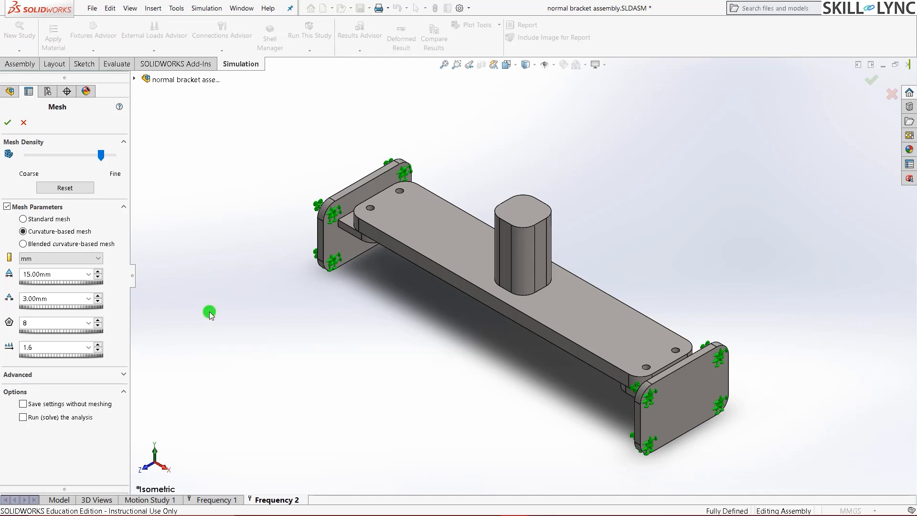
left_click(7, 122)
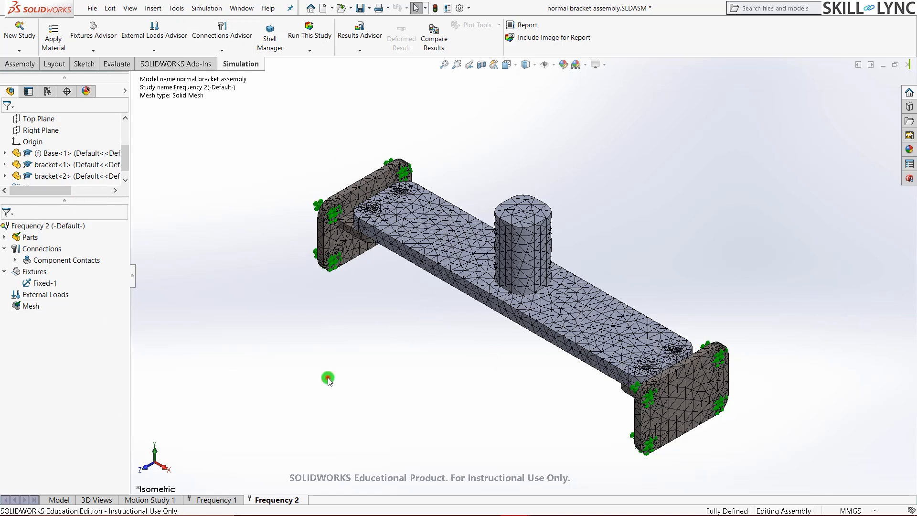
Open the Frequency 1 study and check which faces its fixed fixture covers
left_click(209, 500)
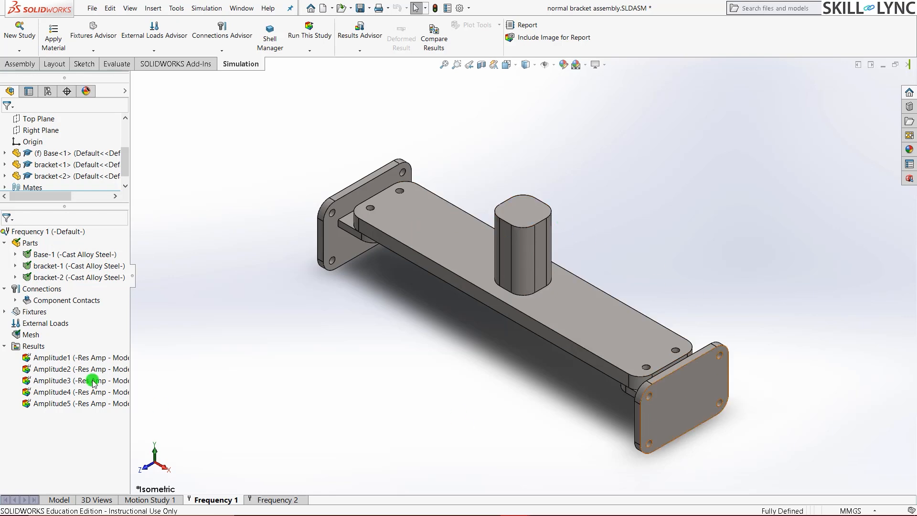
left_click(5, 311)
left_click(42, 323)
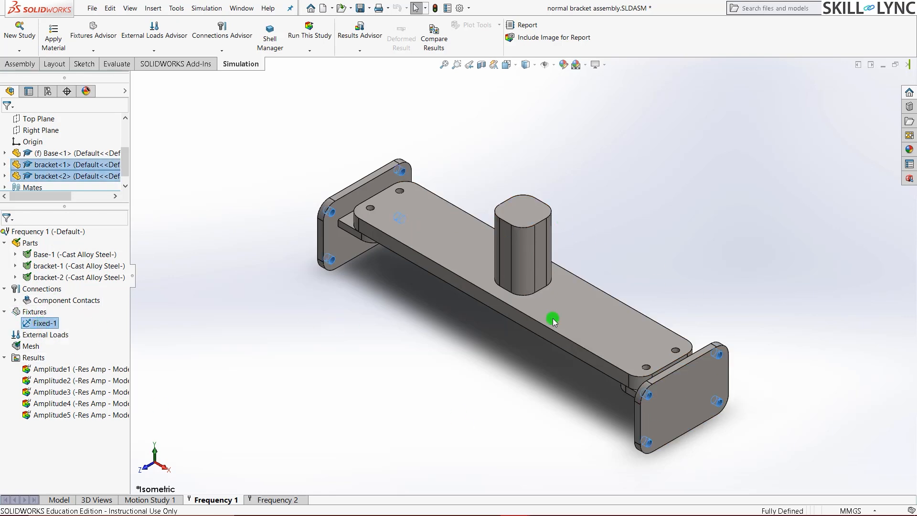
left_click(215, 369)
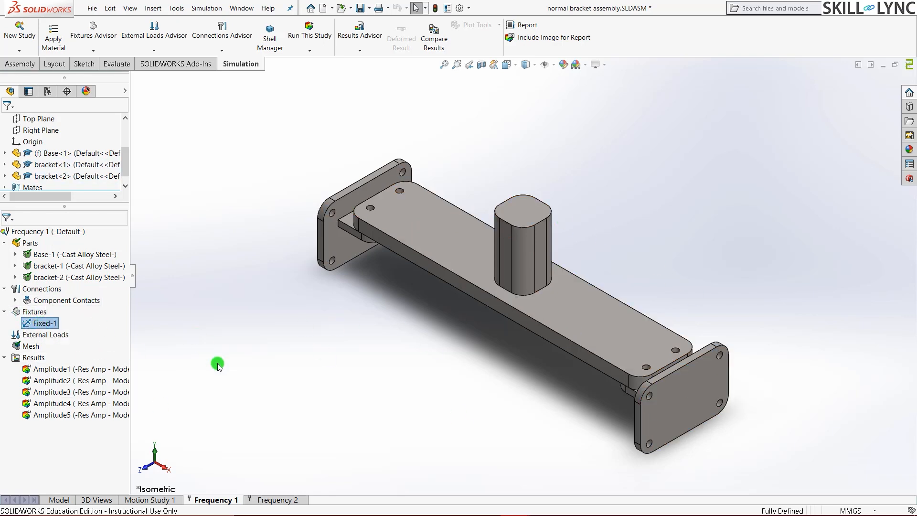
Show the first mode's amplitude plot of Frequency 1 and inspect the bent base and brackets from several angles
left_click(73, 368)
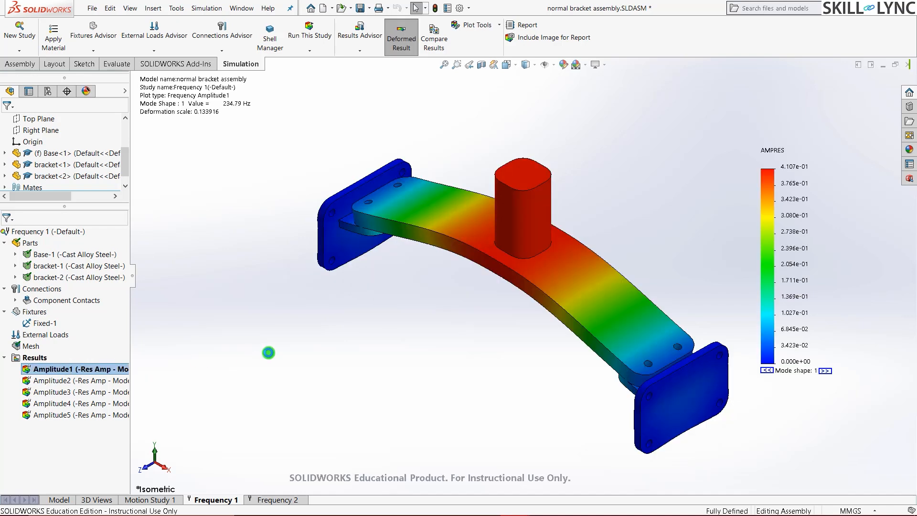
scroll(629, 227, "up", 1)
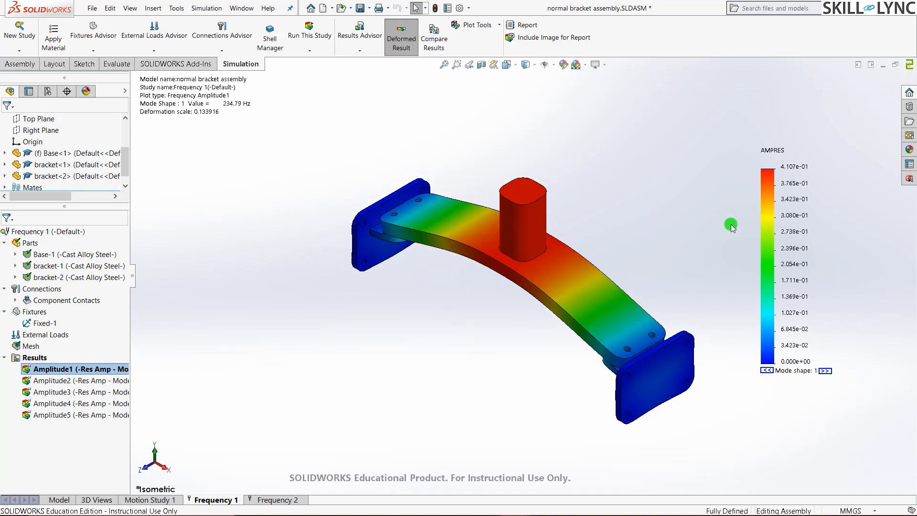
middle_click_drag(676, 236, 558, 268)
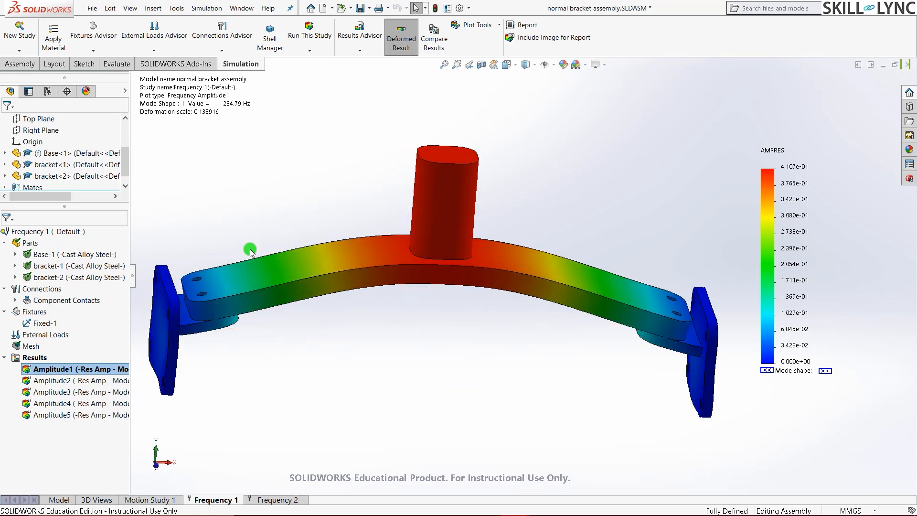
middle_click_drag(254, 426, 216, 400)
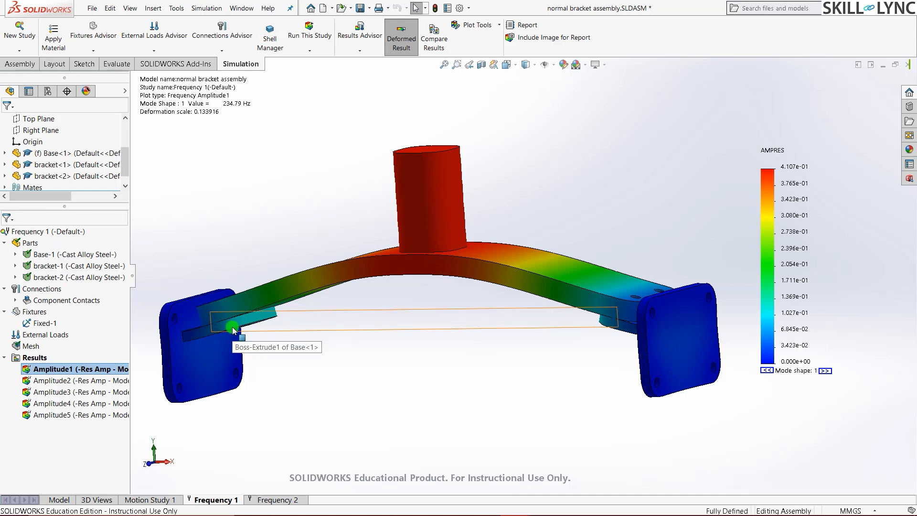
key("ctrl+7")
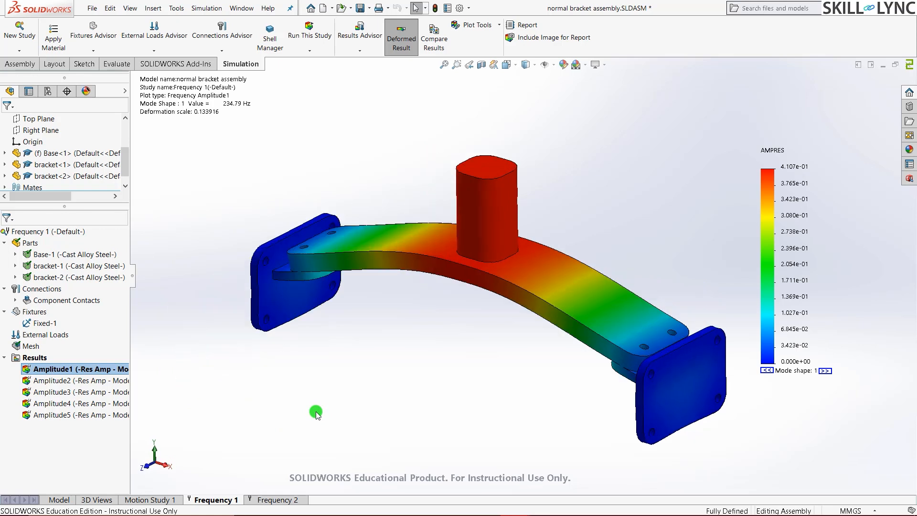
List the resonant frequencies of the Frequency 1 study, close the list, and look over the deformed assembly before restoring the isometric view
right_click(36, 358)
left_click(78, 247)
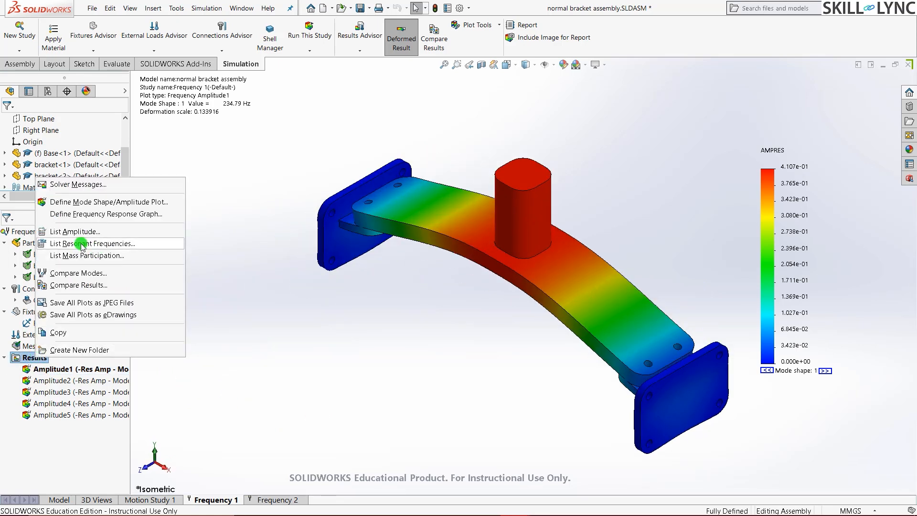
left_click(81, 245)
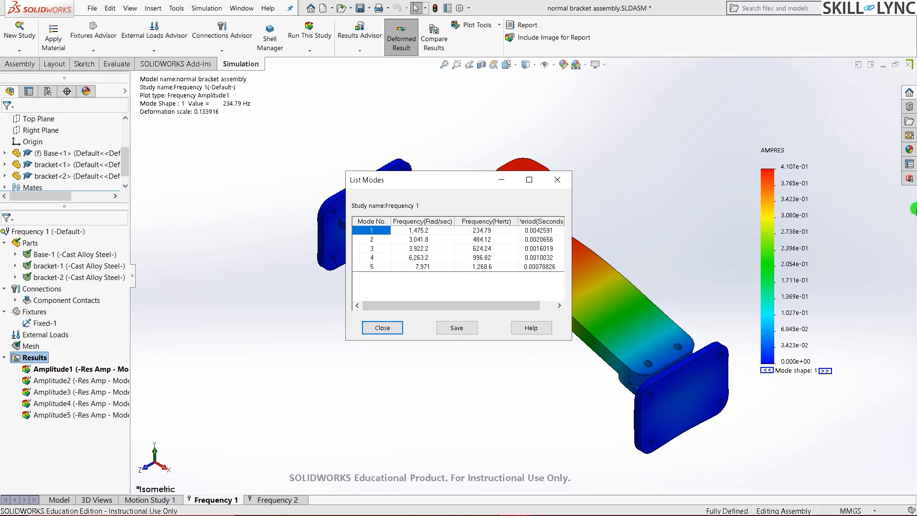
left_click(380, 328)
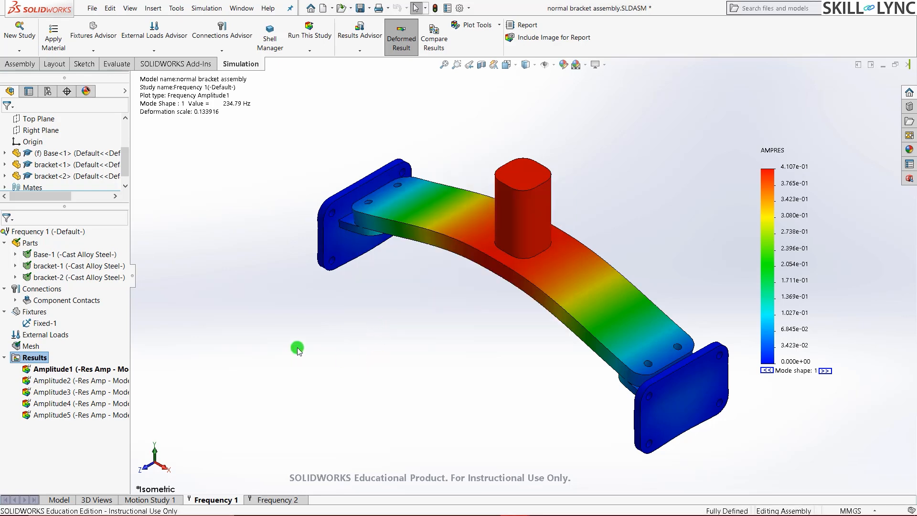
scroll(297, 352, "up", 1)
middle_click_drag(573, 347, 603, 327)
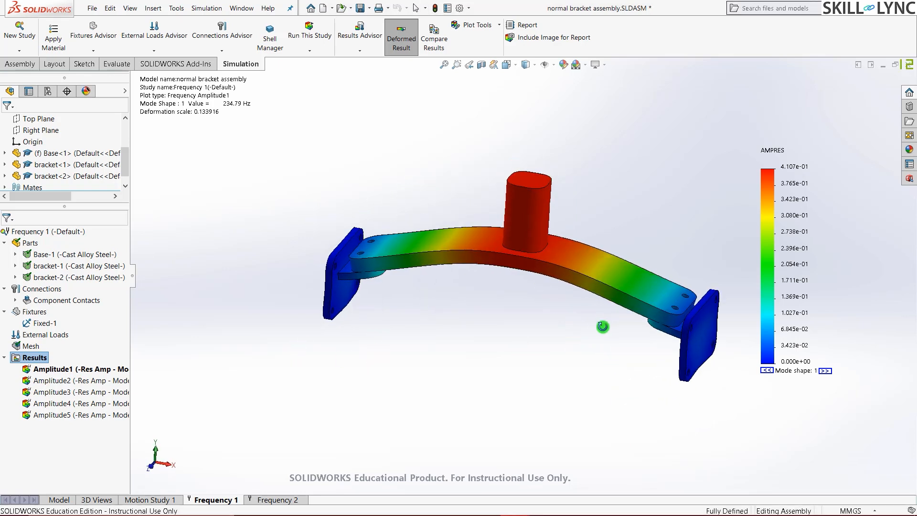
left_click(559, 364)
key("ctrl+7")
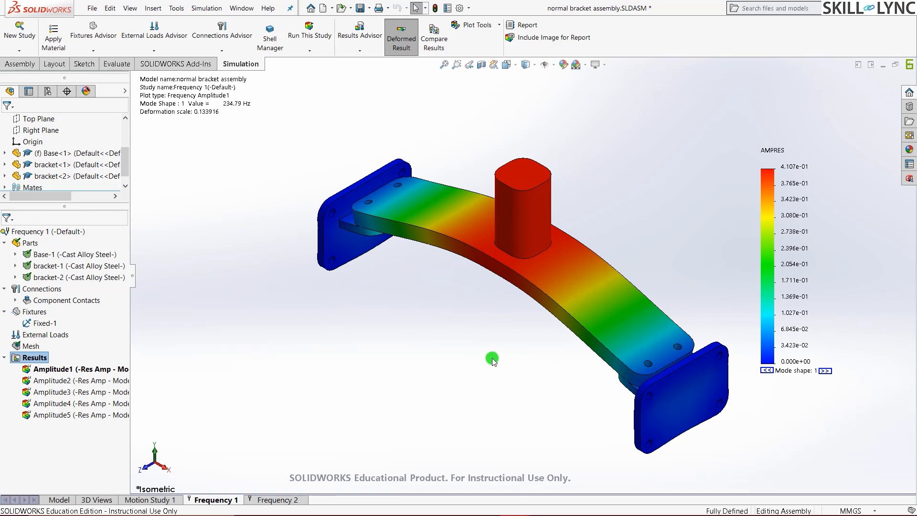
left_click(485, 359)
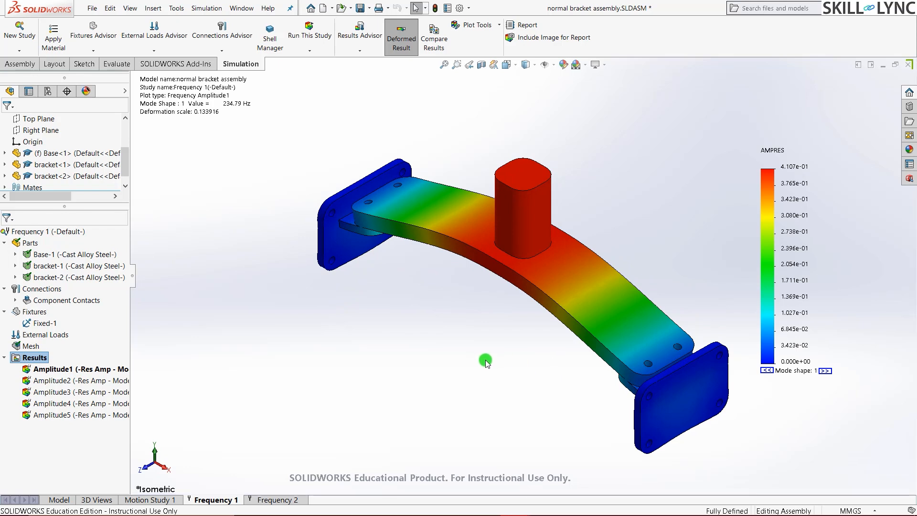
Switch from the normal bracket assembly to the with stiffner assembly
left_click(882, 66)
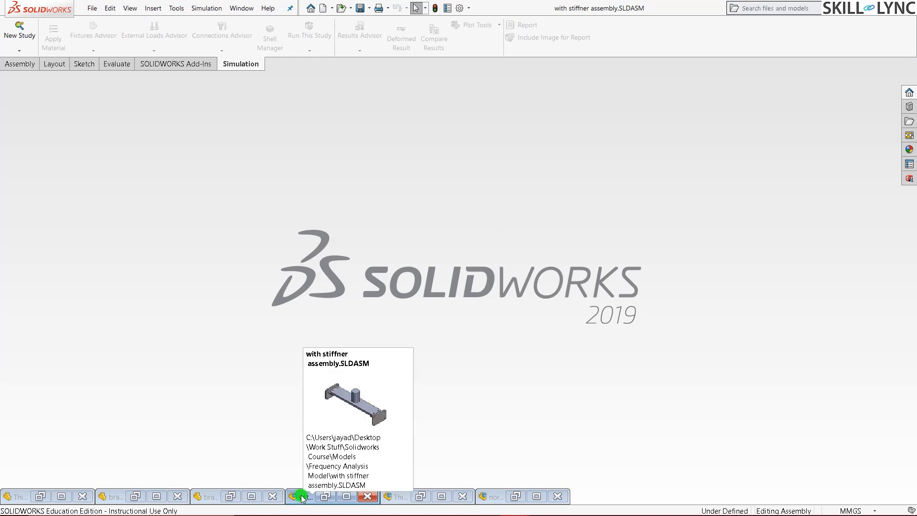
left_click(324, 496)
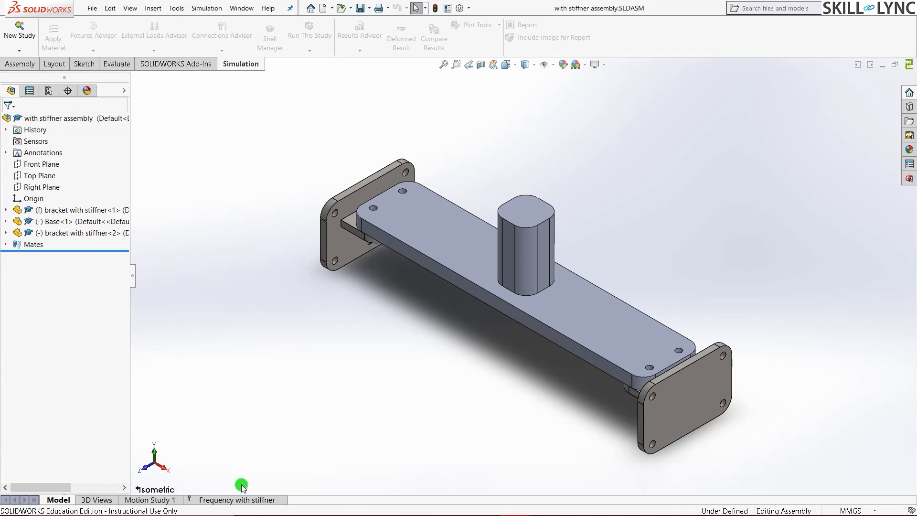
Open the Frequency with stiffner study, show its first mode's amplitude plot, and inspect the stiffened bracket and bent base up close
left_click(243, 500)
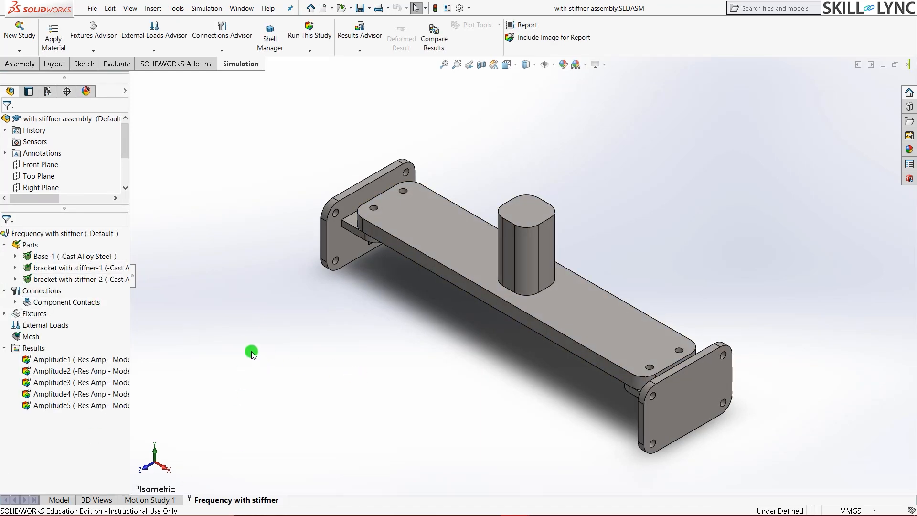
double_click(67, 360)
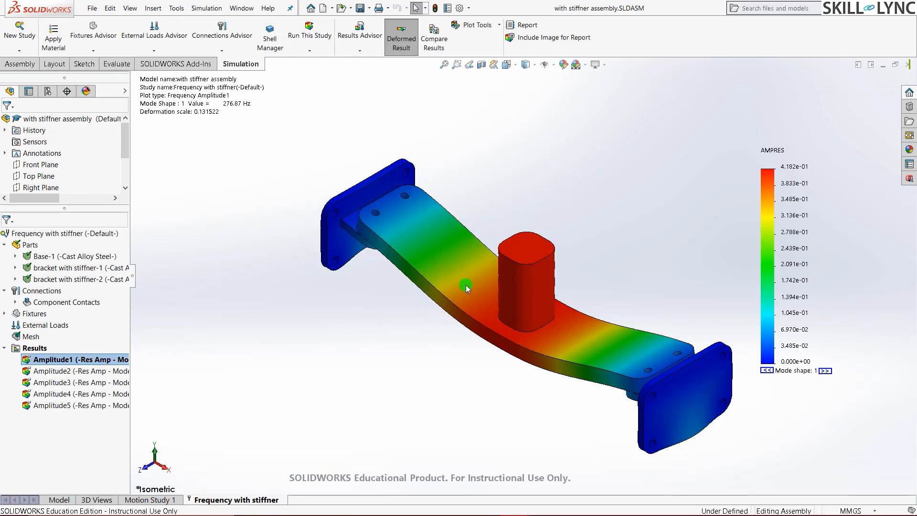
middle_click_drag(658, 301, 693, 203)
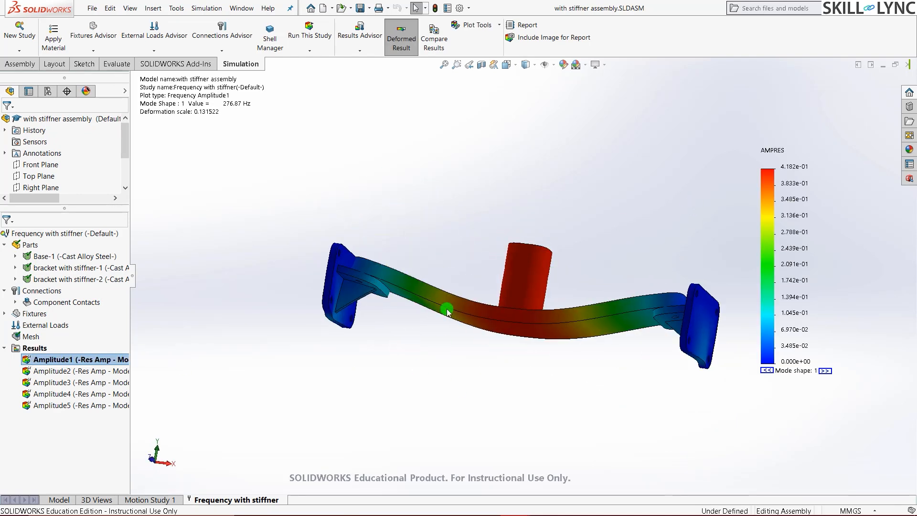
scroll(354, 261, "down", 2)
scroll(367, 301, "down", 2)
scroll(375, 313, "up", 1)
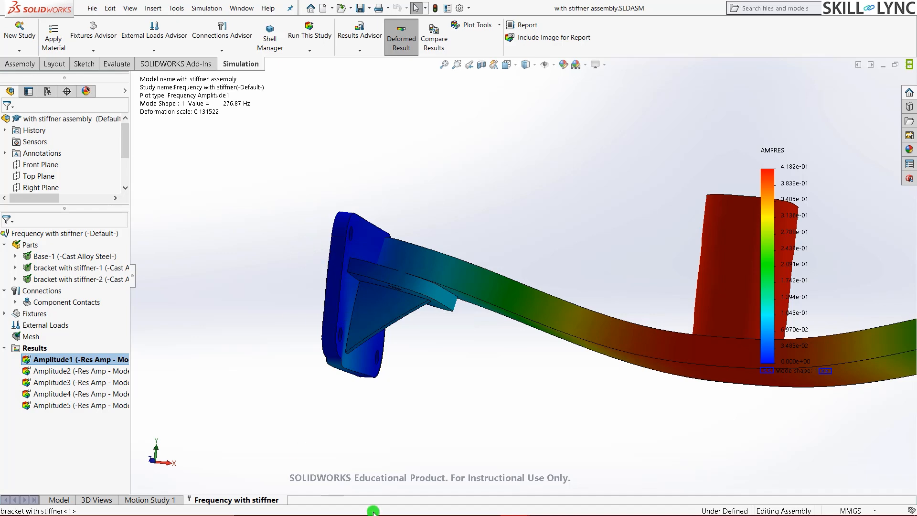
left_click(254, 349)
key("ctrl+7")
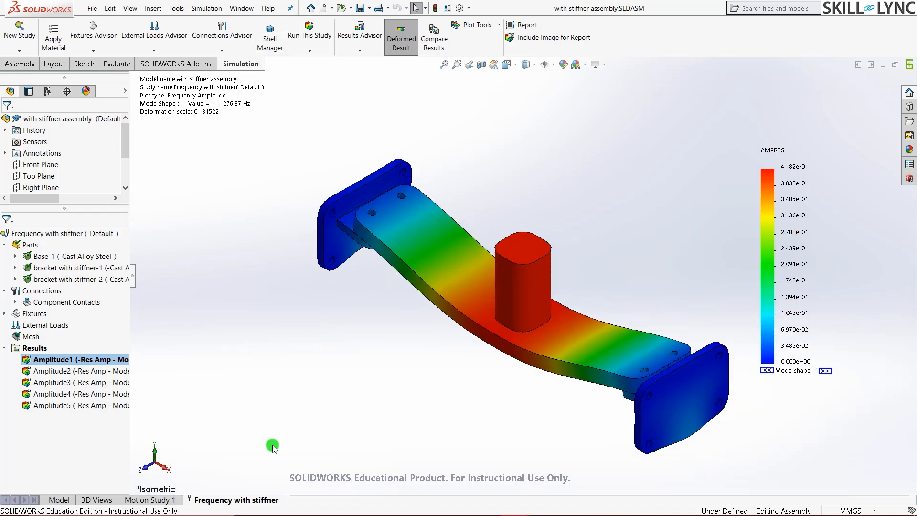
List the resonant frequencies of the Frequency with stiffner study, then close the list
right_click(35, 348)
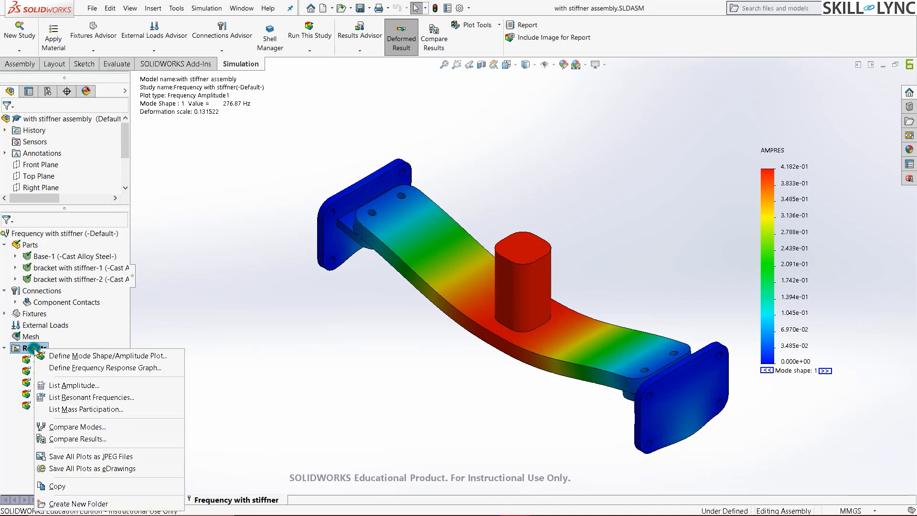
left_click(101, 397)
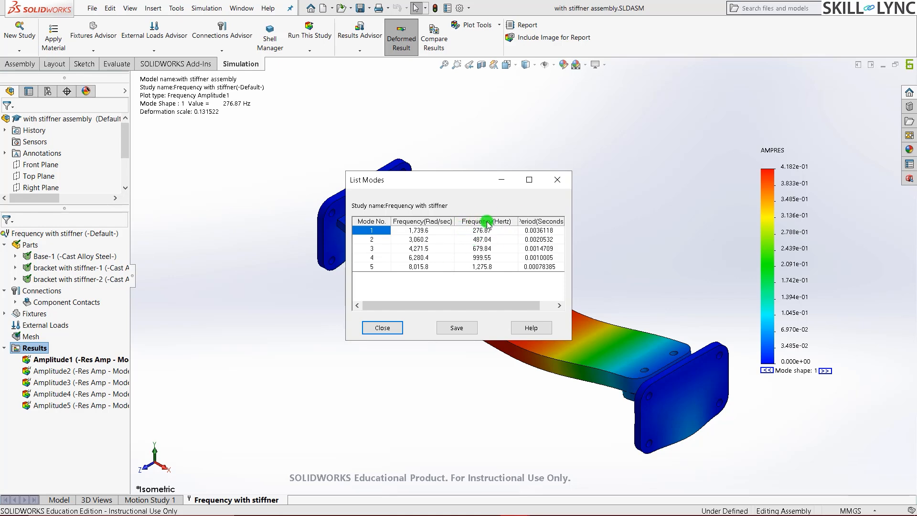
left_click(392, 333)
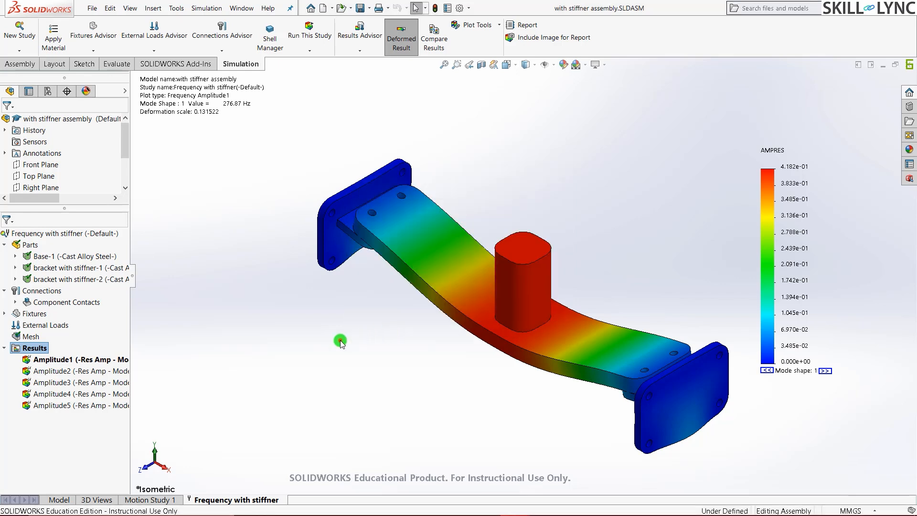
Switch from the with stiffner assembly to the Thickstiffner assembly and maximize its window
left_click(882, 65)
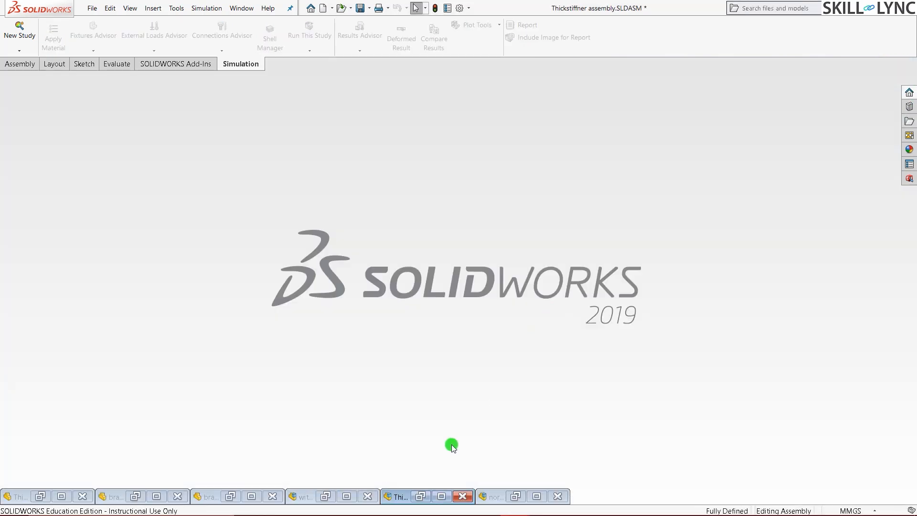
left_click(420, 496)
left_click(348, 358)
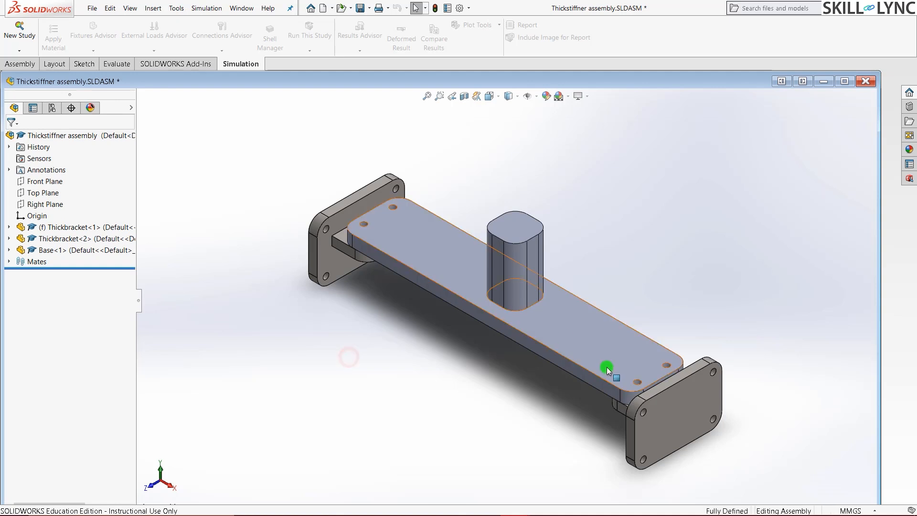
middle_click_drag(607, 368, 637, 320)
left_click(844, 81)
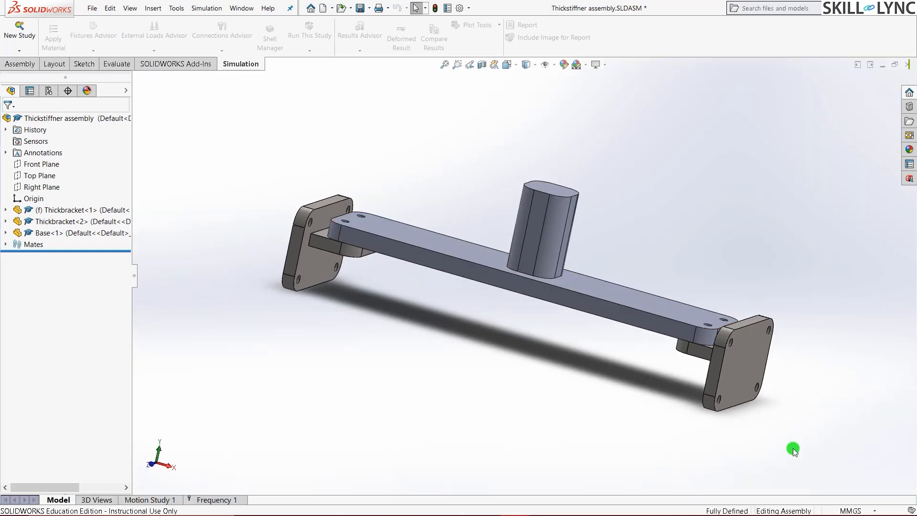
Open the Thickstiffner assembly's Frequency 1 study and show the first mode's amplitude plot in isometric view
left_click(210, 500)
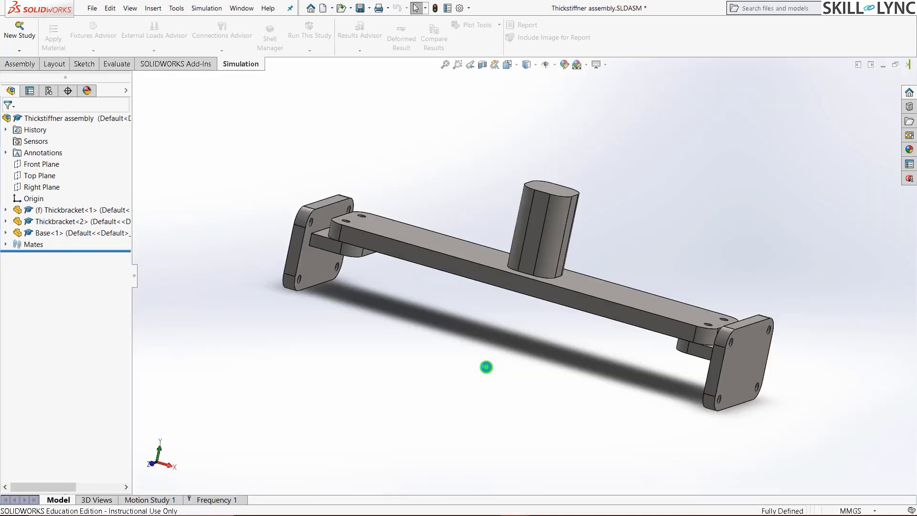
key("ctrl+7")
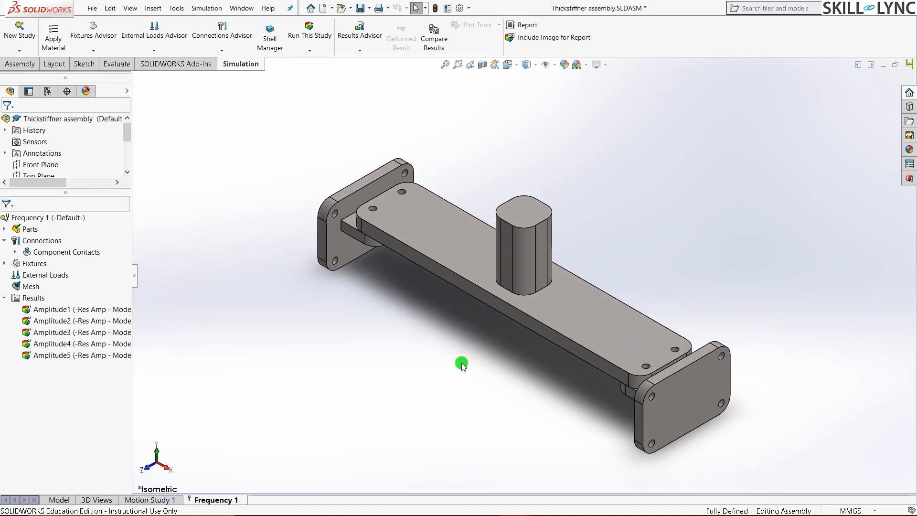
left_click(47, 309)
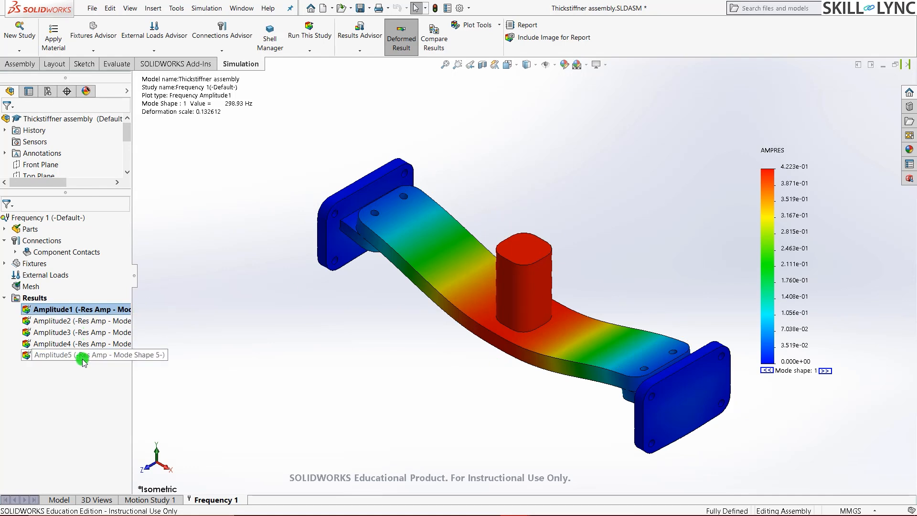
left_click(95, 313)
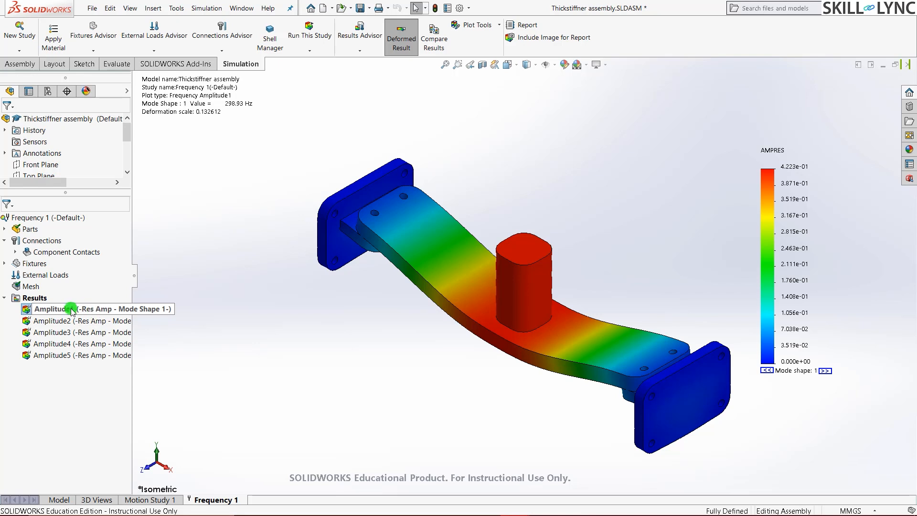
List the resonant frequencies of the Thickstiffner assembly's Frequency 1 study, then close the list
left_click(35, 298)
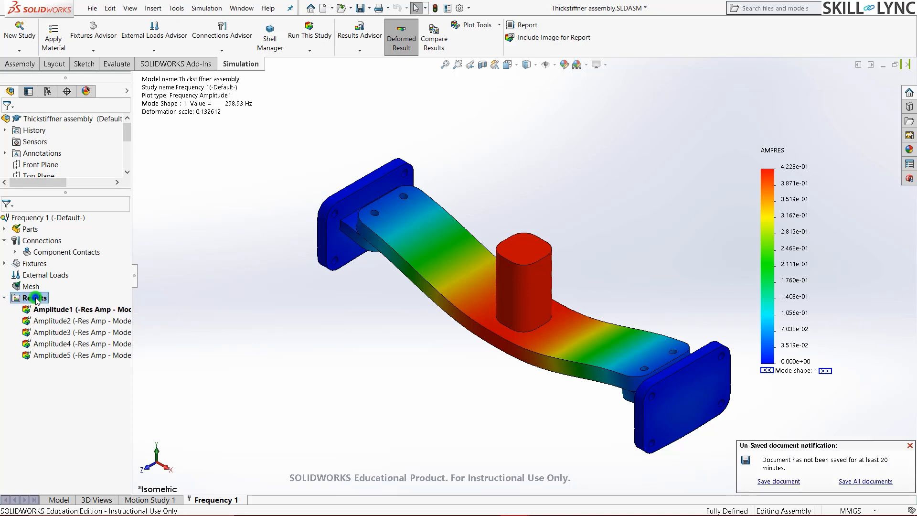
right_click(36, 299)
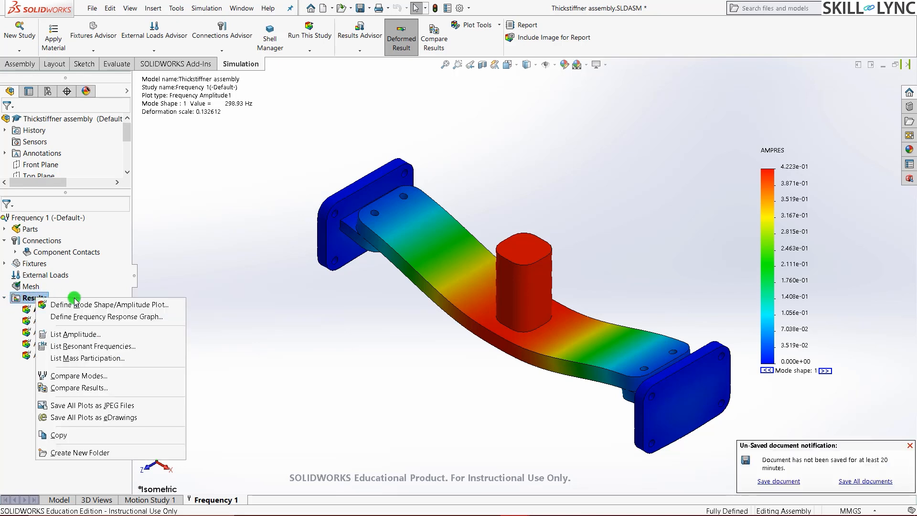
left_click(87, 347)
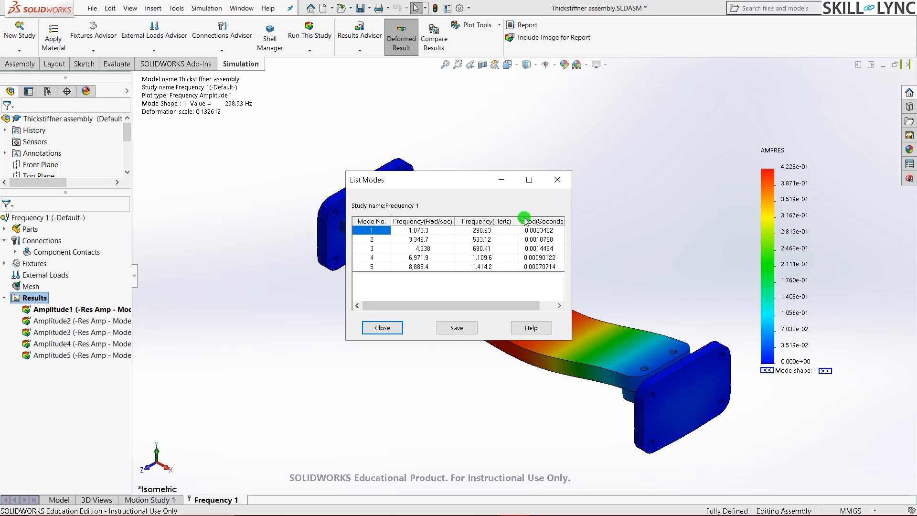
left_click(381, 329)
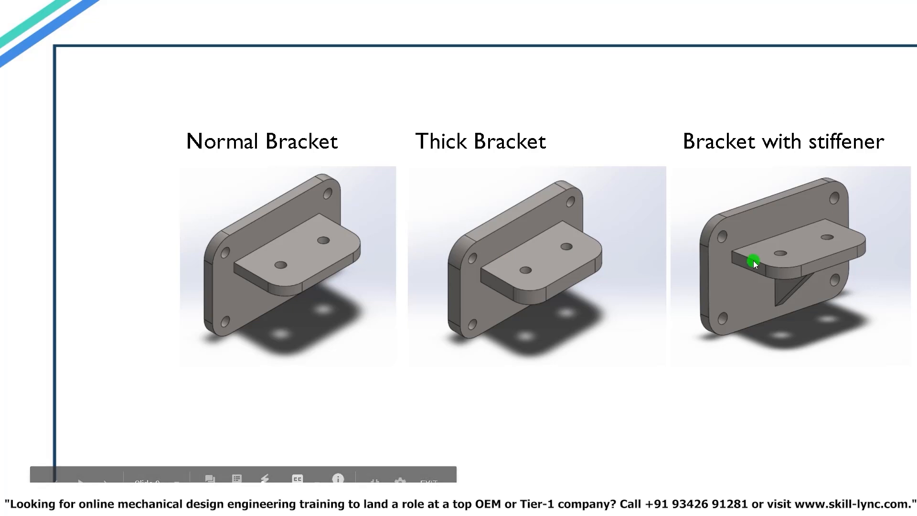
left_click(109, 236)
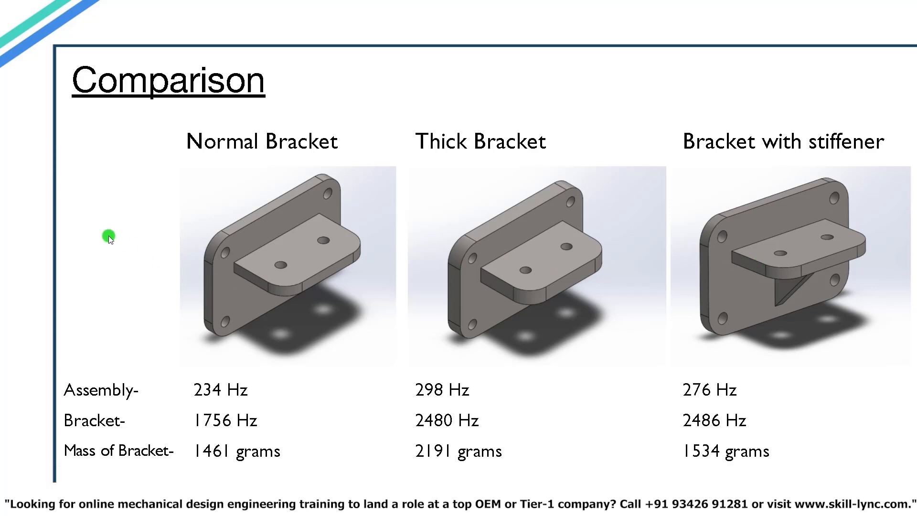